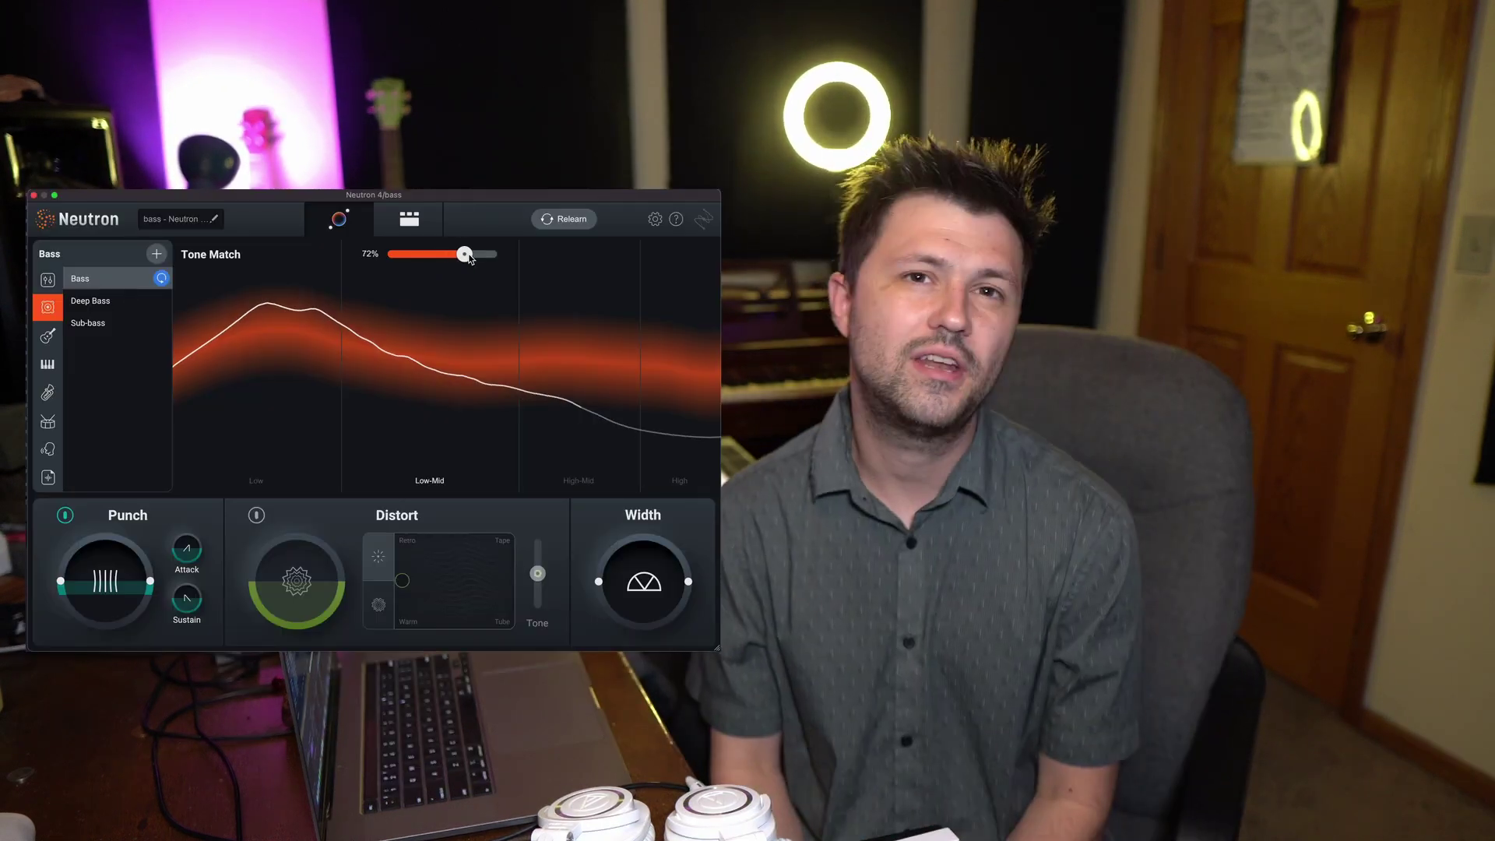
Set the Bass Tone Match amount to 100% and switch from the assistant view to the detailed module view.
{"action": "mouse_move", "coordinate": [464, 254]}
{"action": "left_mouse_down"}
{"action": "mouse_move", "coordinate": [494, 255]}
{"action": "mouse_move", "coordinate": [390, 253]}
{"action": "mouse_move", "coordinate": [494, 254]}
{"action": "left_mouse_up"}
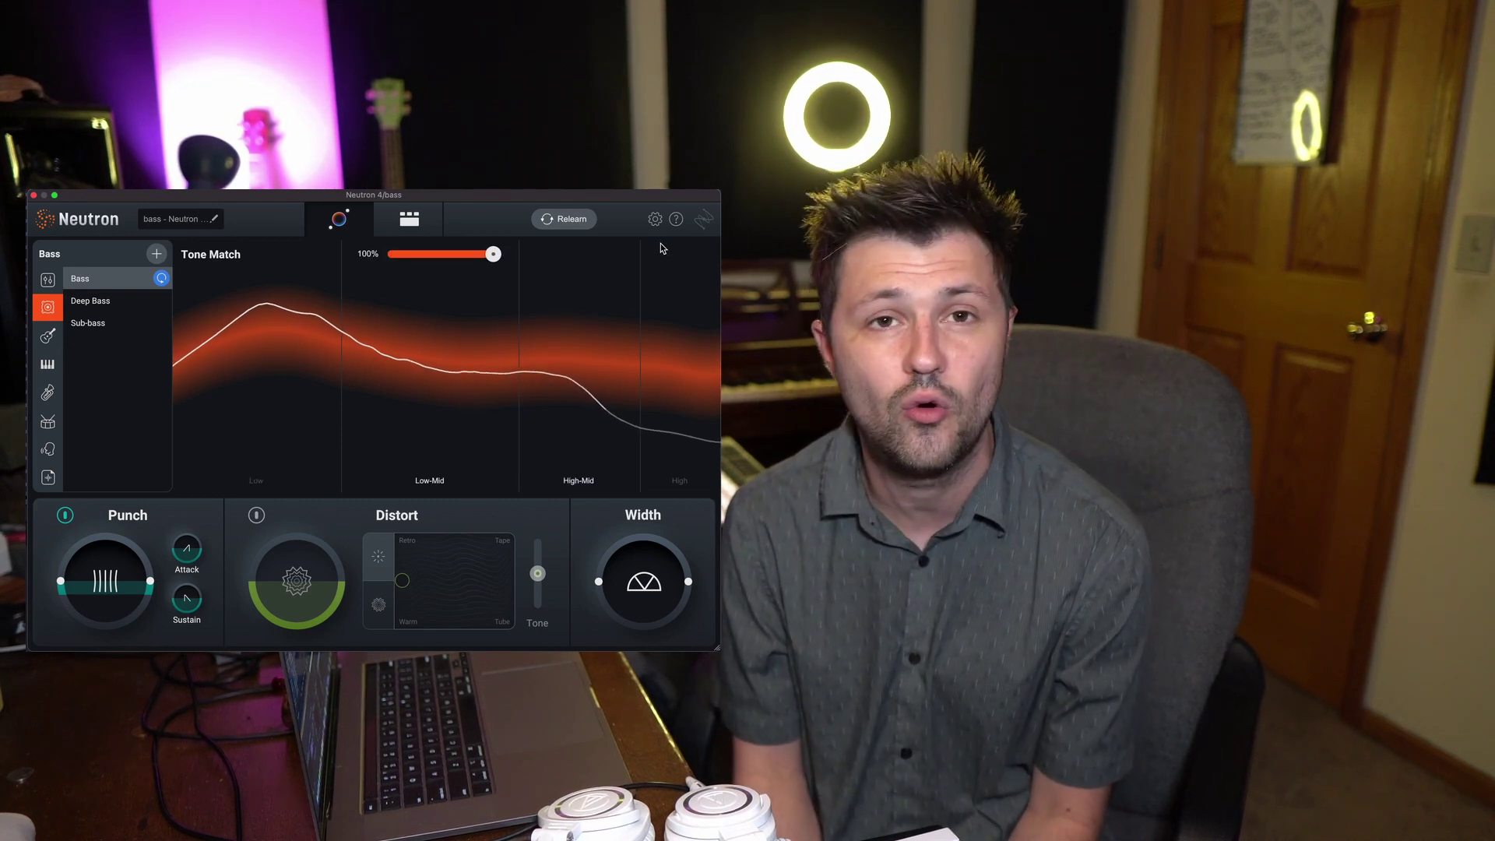
{"action": "left_click", "coordinate": [422, 227]}
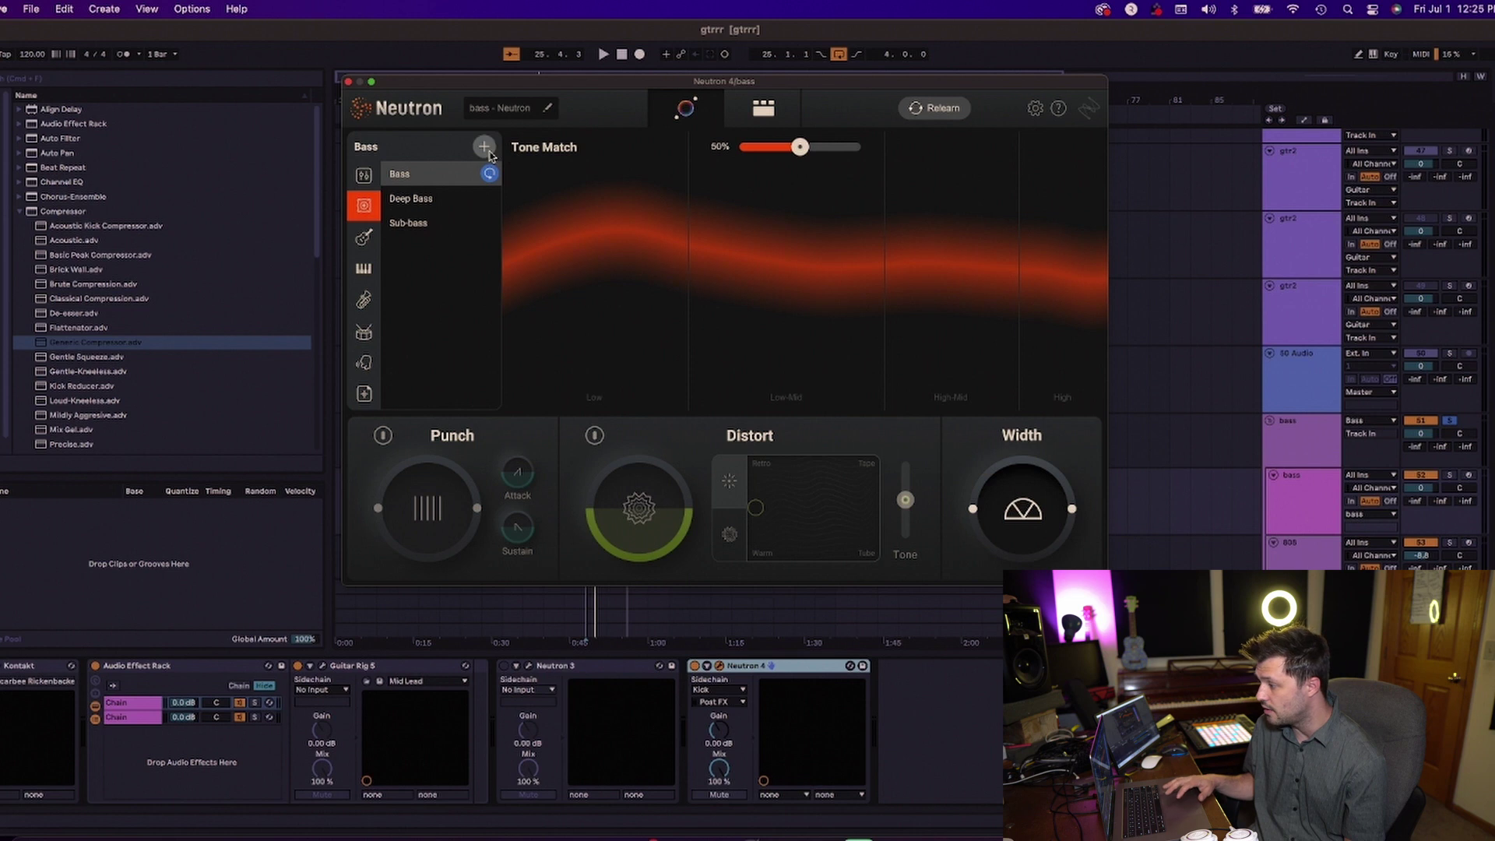
Browse the Cymatics snare samples offered as a custom Tone Match target, and leave the file browser without loading one.
{"action": "left_click", "coordinate": [485, 148]}
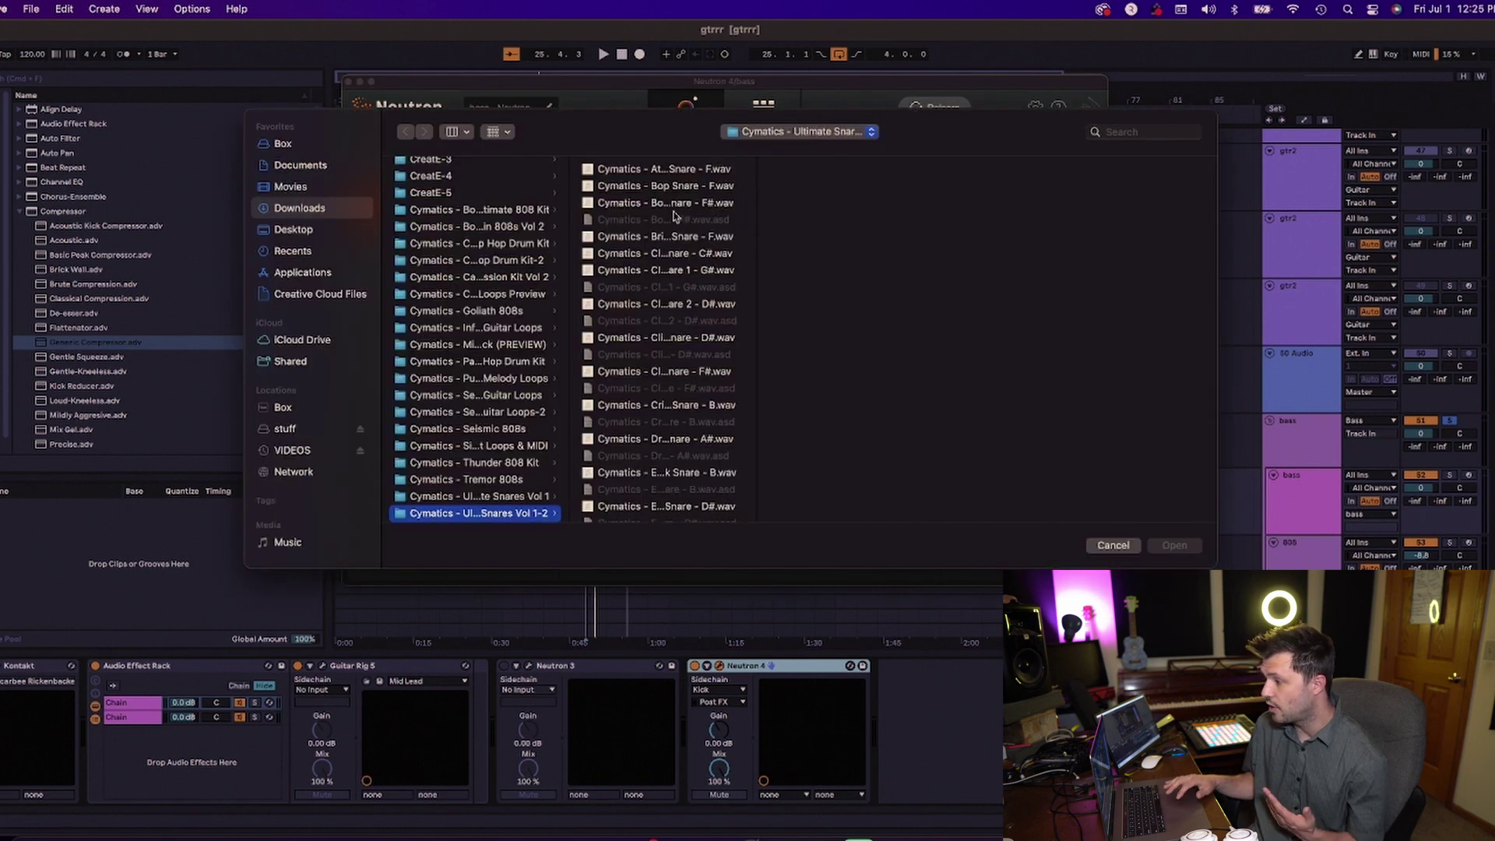
{"action": "scroll", "coordinate": [691, 423], "scroll_direction": "down", "scroll_amount": 2}
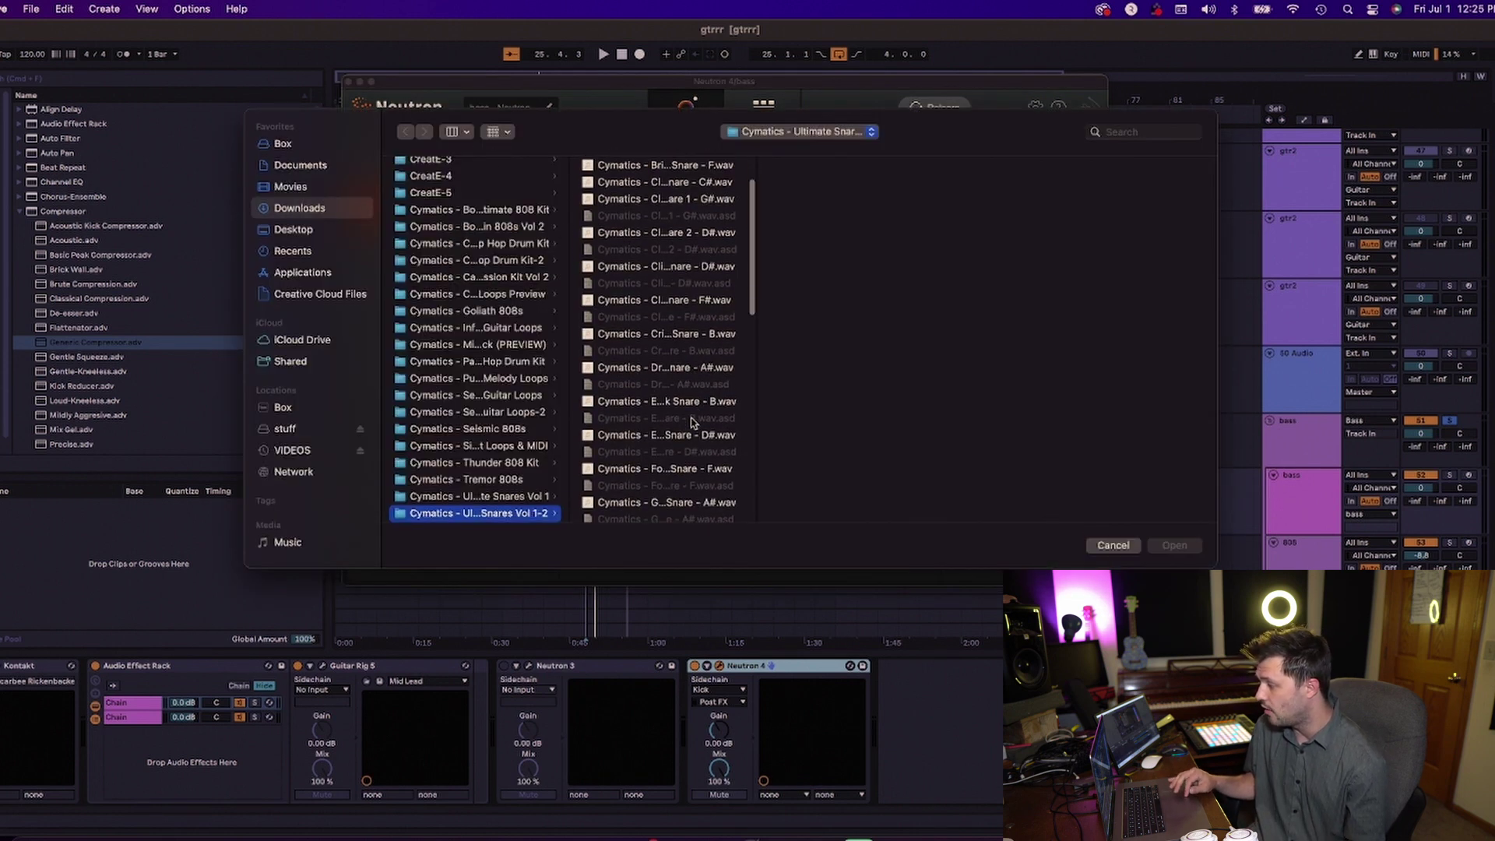
{"action": "left_click", "coordinate": [1133, 545]}
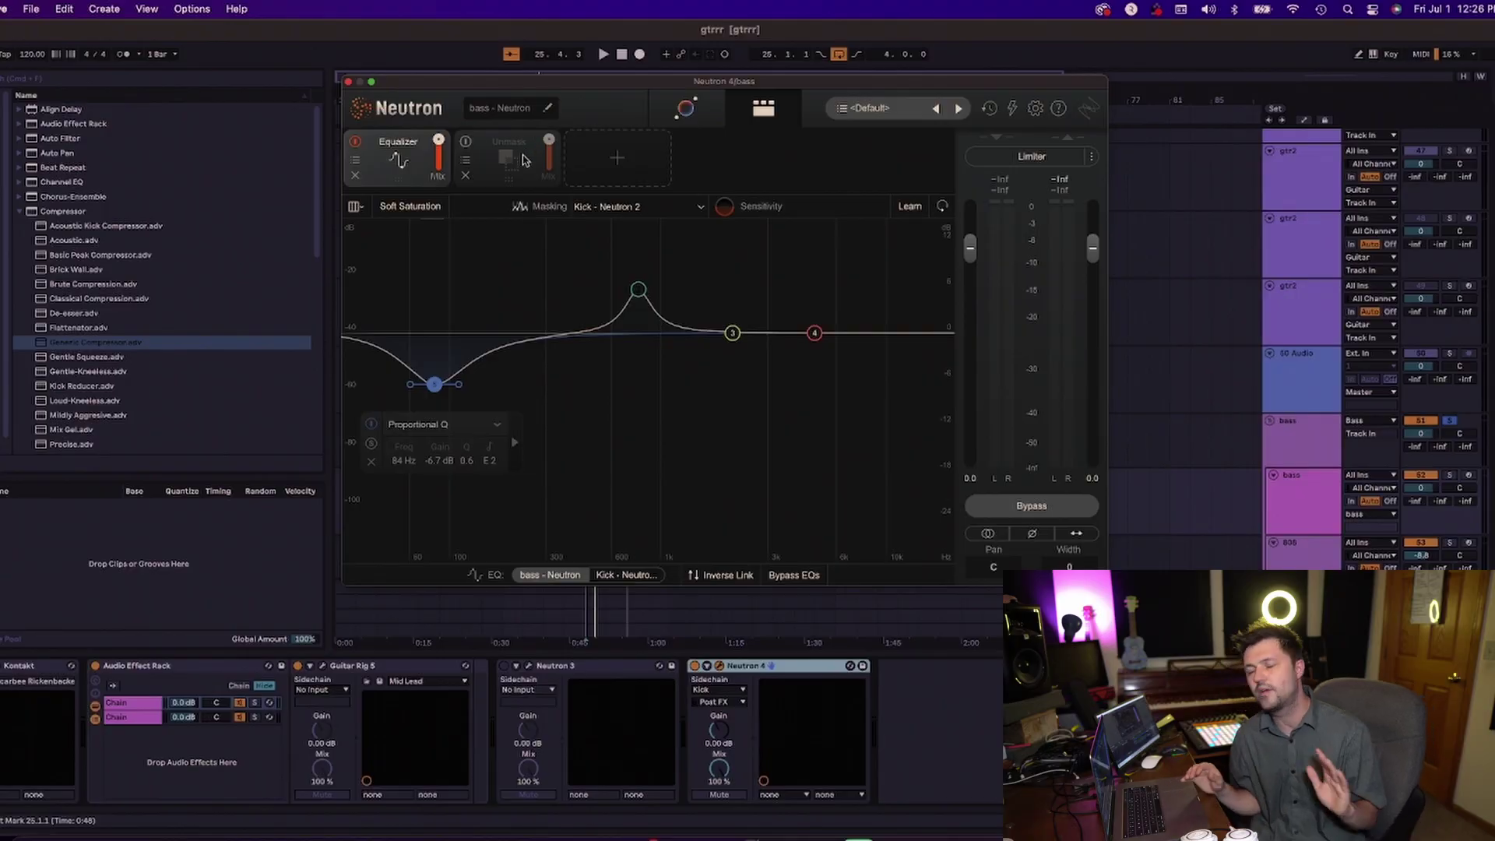
Bypass the Equalizer and enable the Unmask module on the bass, auditioning it with a short playback.
{"action": "left_click", "coordinate": [524, 159]}
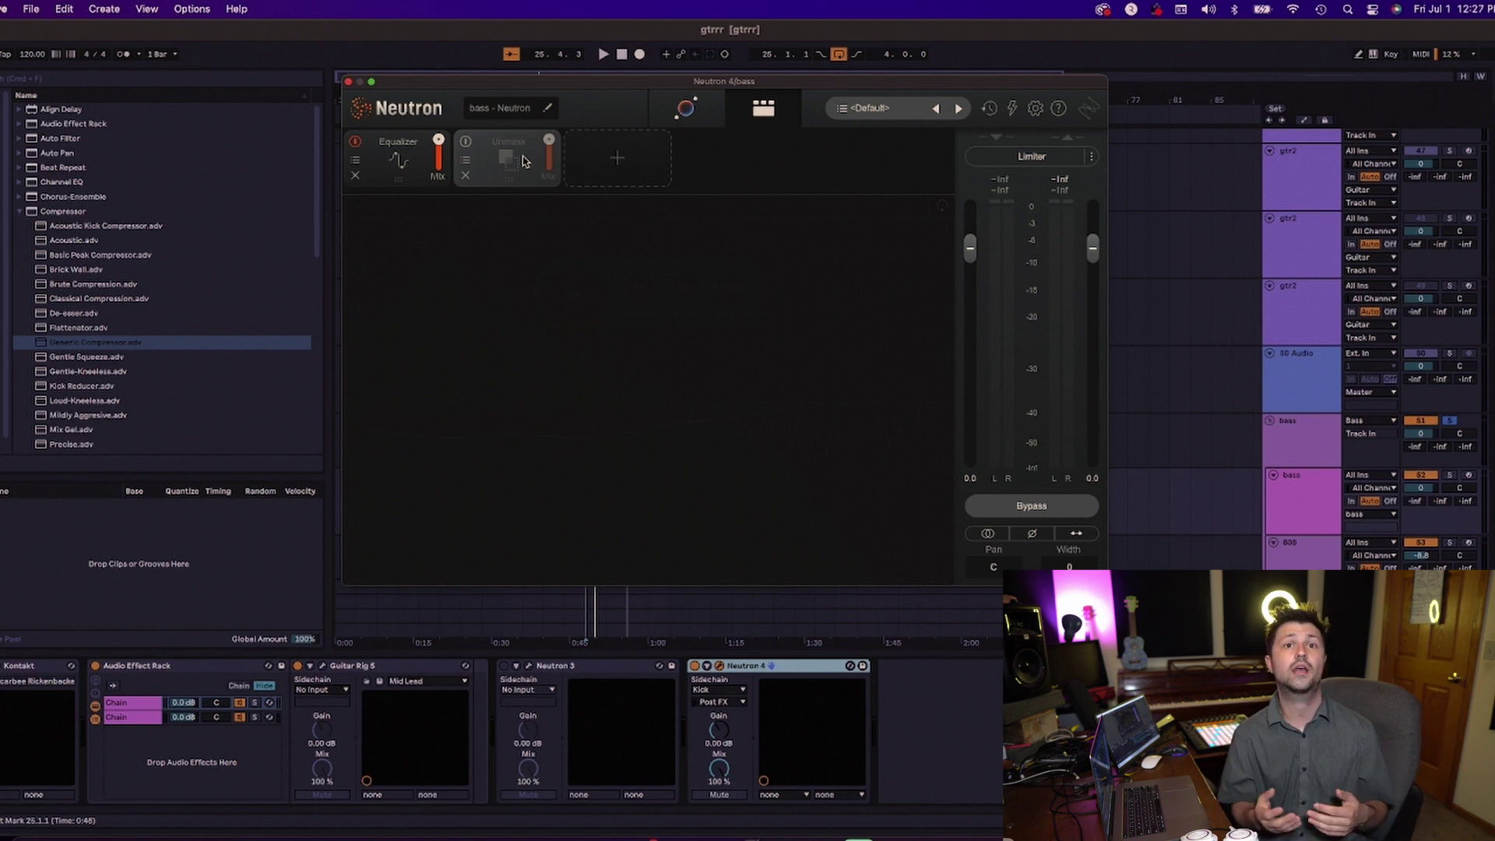
{"action": "left_click", "coordinate": [465, 152]}
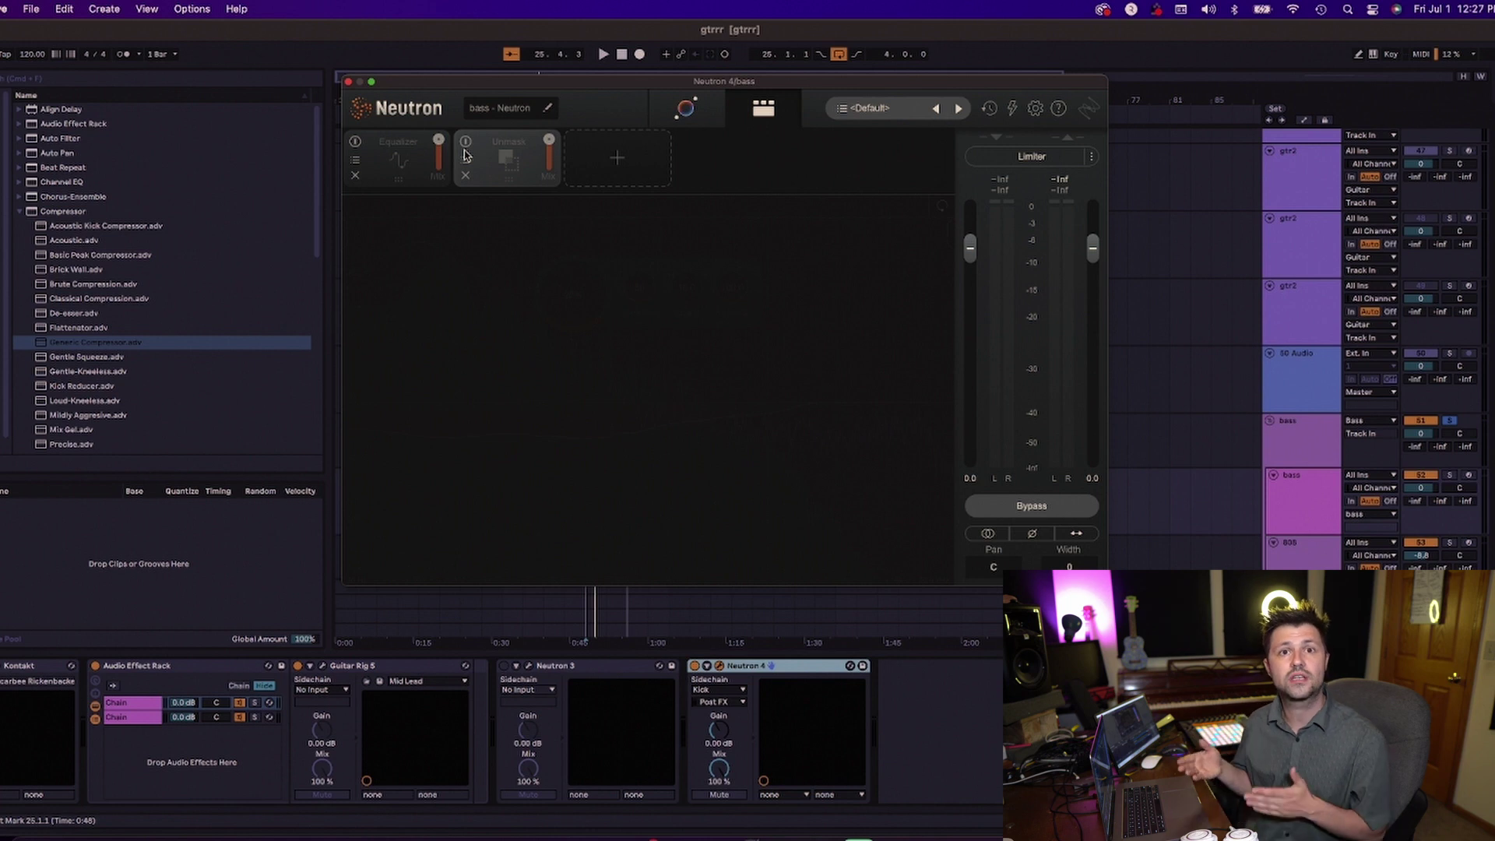
{"action": "left_click", "coordinate": [465, 153]}
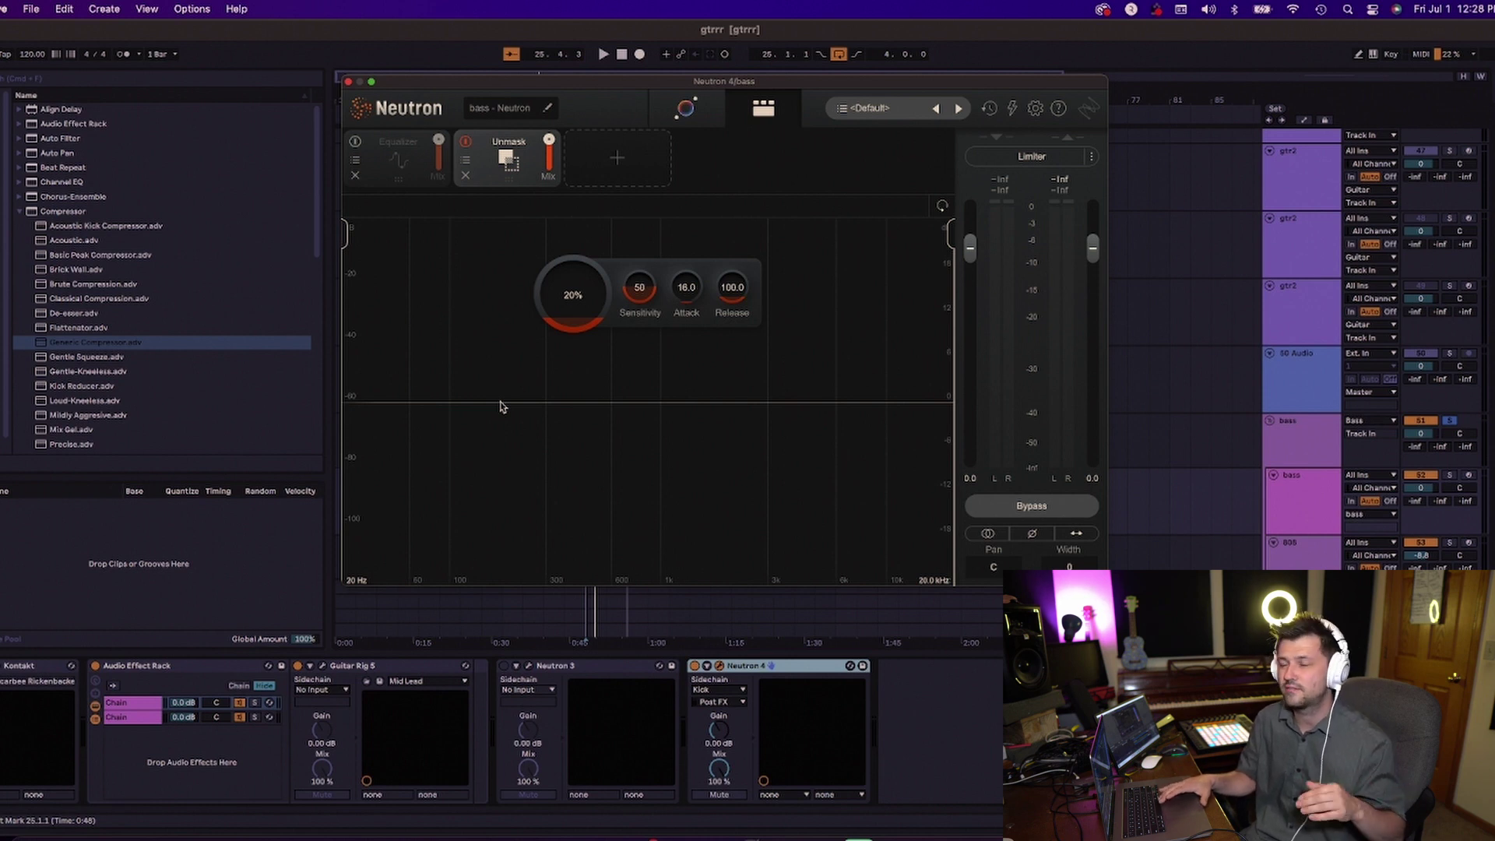
{"action": "key", "text": "space"}
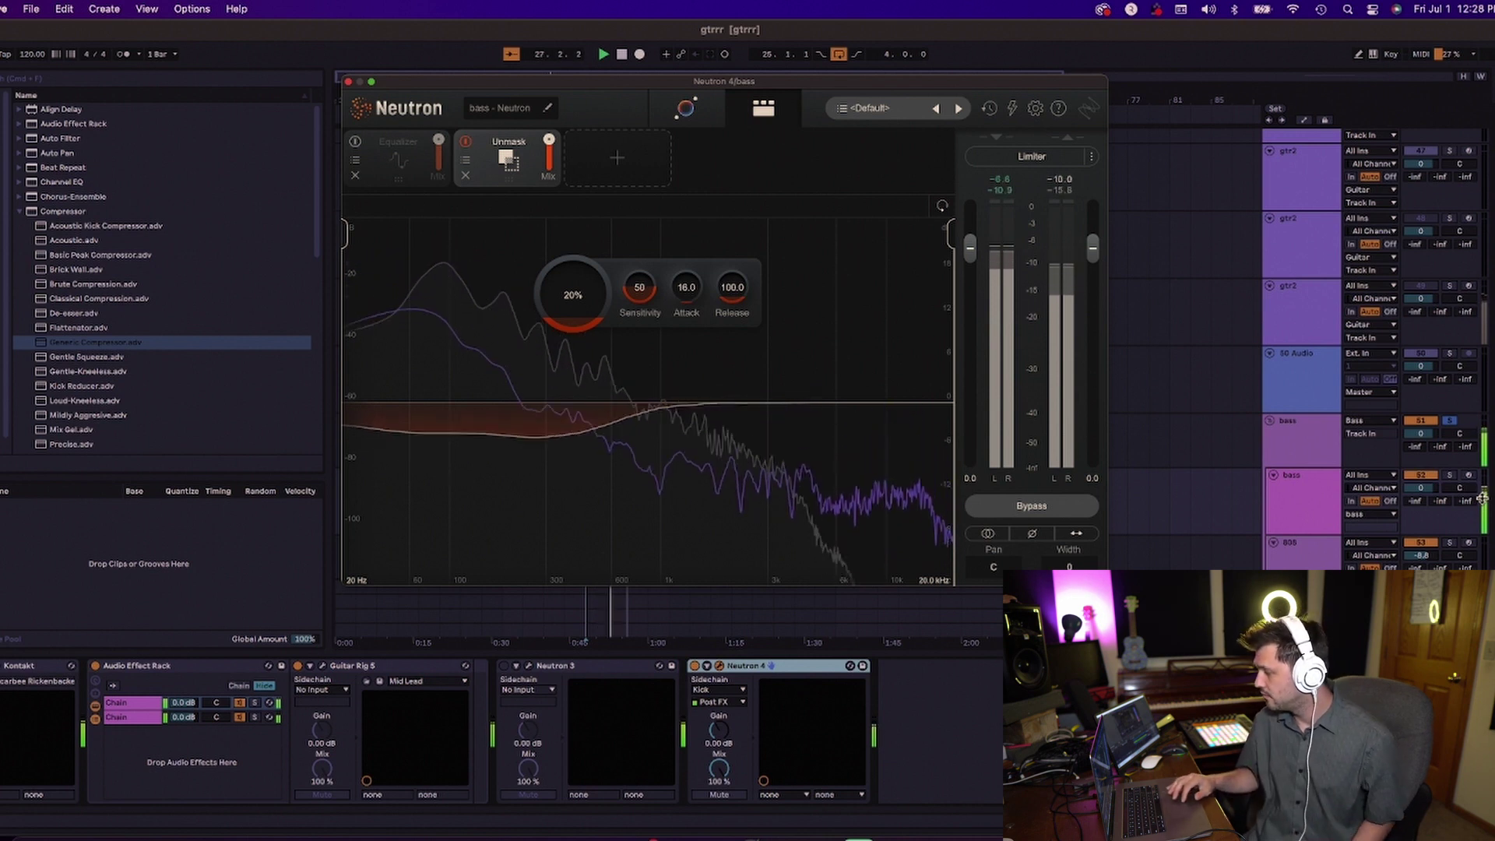
{"action": "key", "text": "space"}
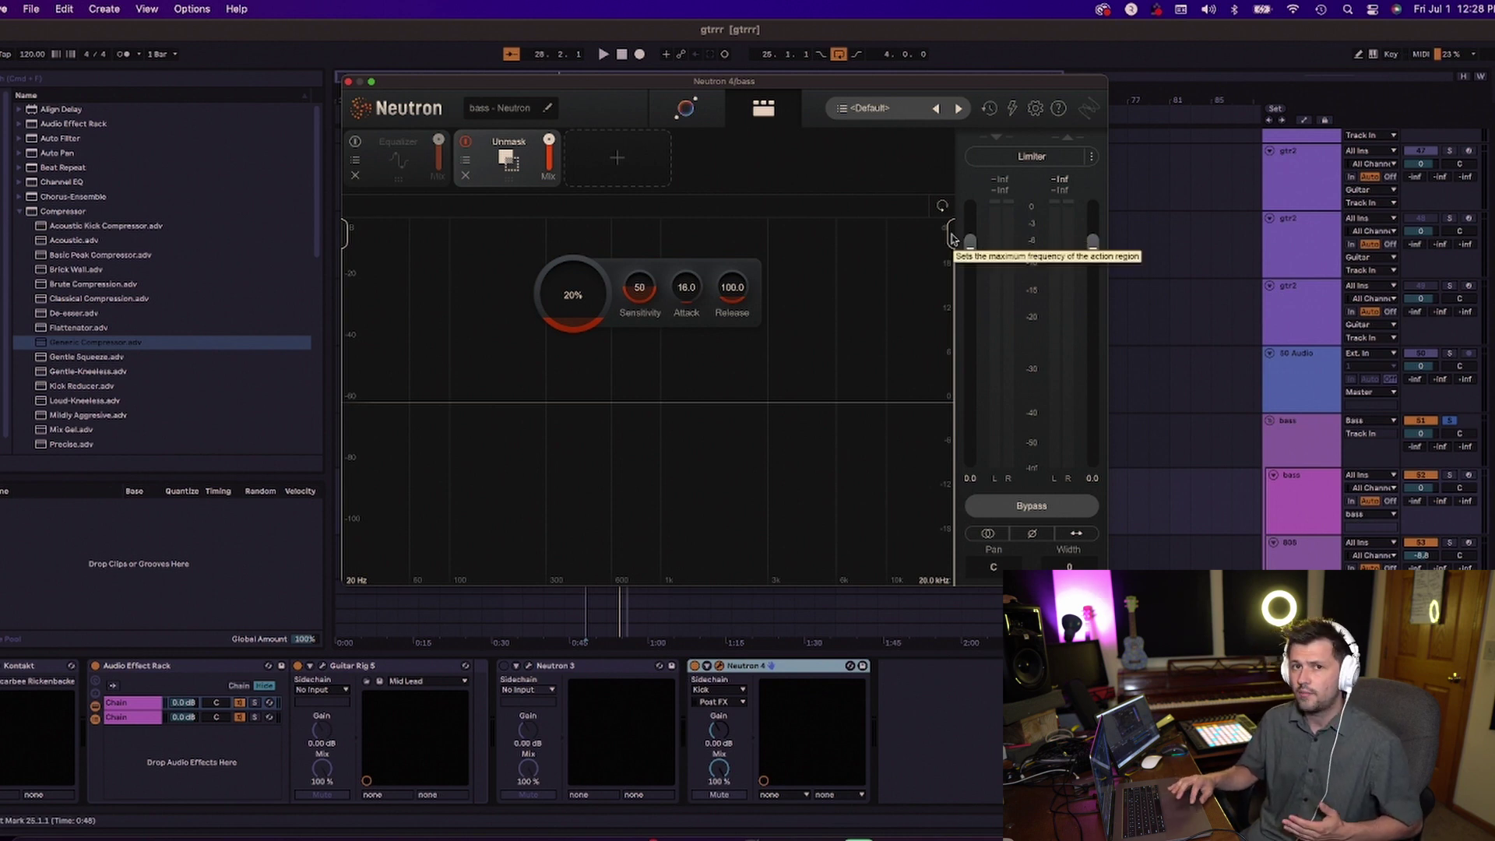
During playback, limit Unmask's action region to a maximum of 84 Hz, with amount 29% and sensitivity 37.
{"action": "left_click_drag", "start_coordinate": [951, 238], "coordinate": [433, 265]}
{"action": "key", "text": "space"}
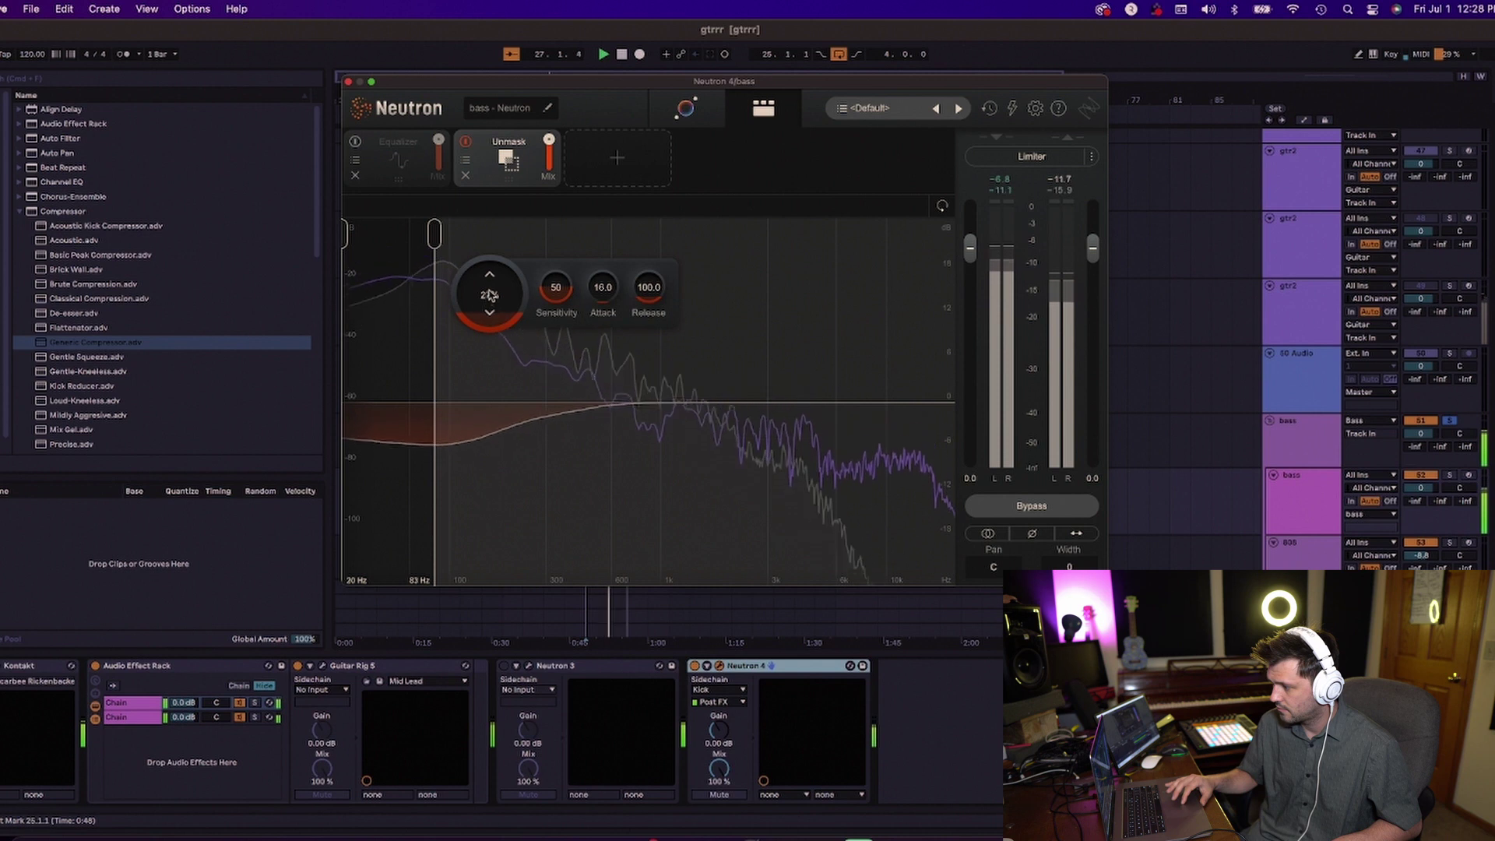
{"action": "left_click_drag", "start_coordinate": [489, 294], "coordinate": [489, 282]}
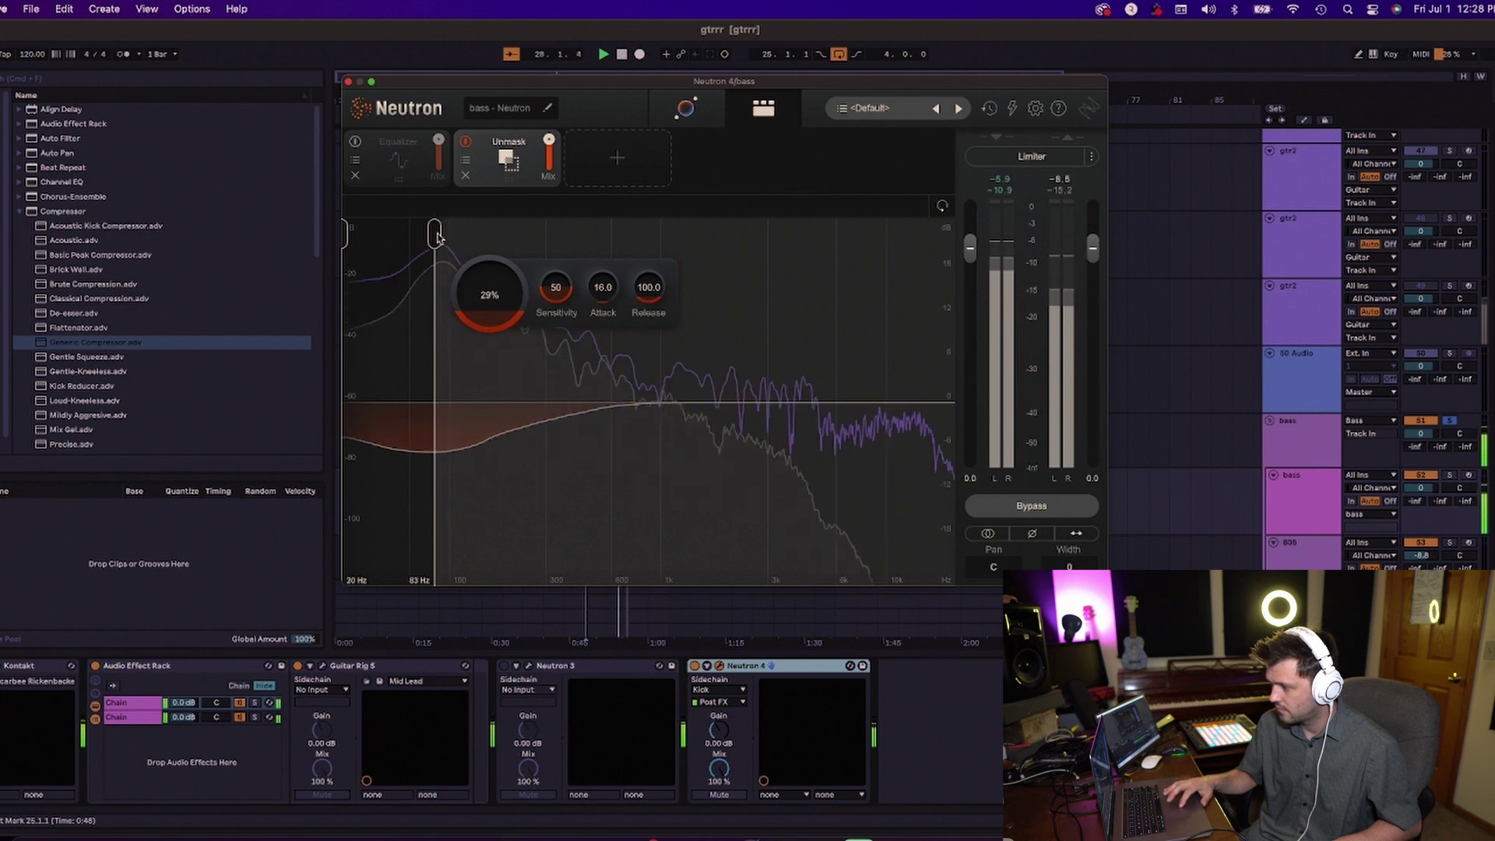
{"action": "left_click_drag", "start_coordinate": [433, 236], "coordinate": [436, 236]}
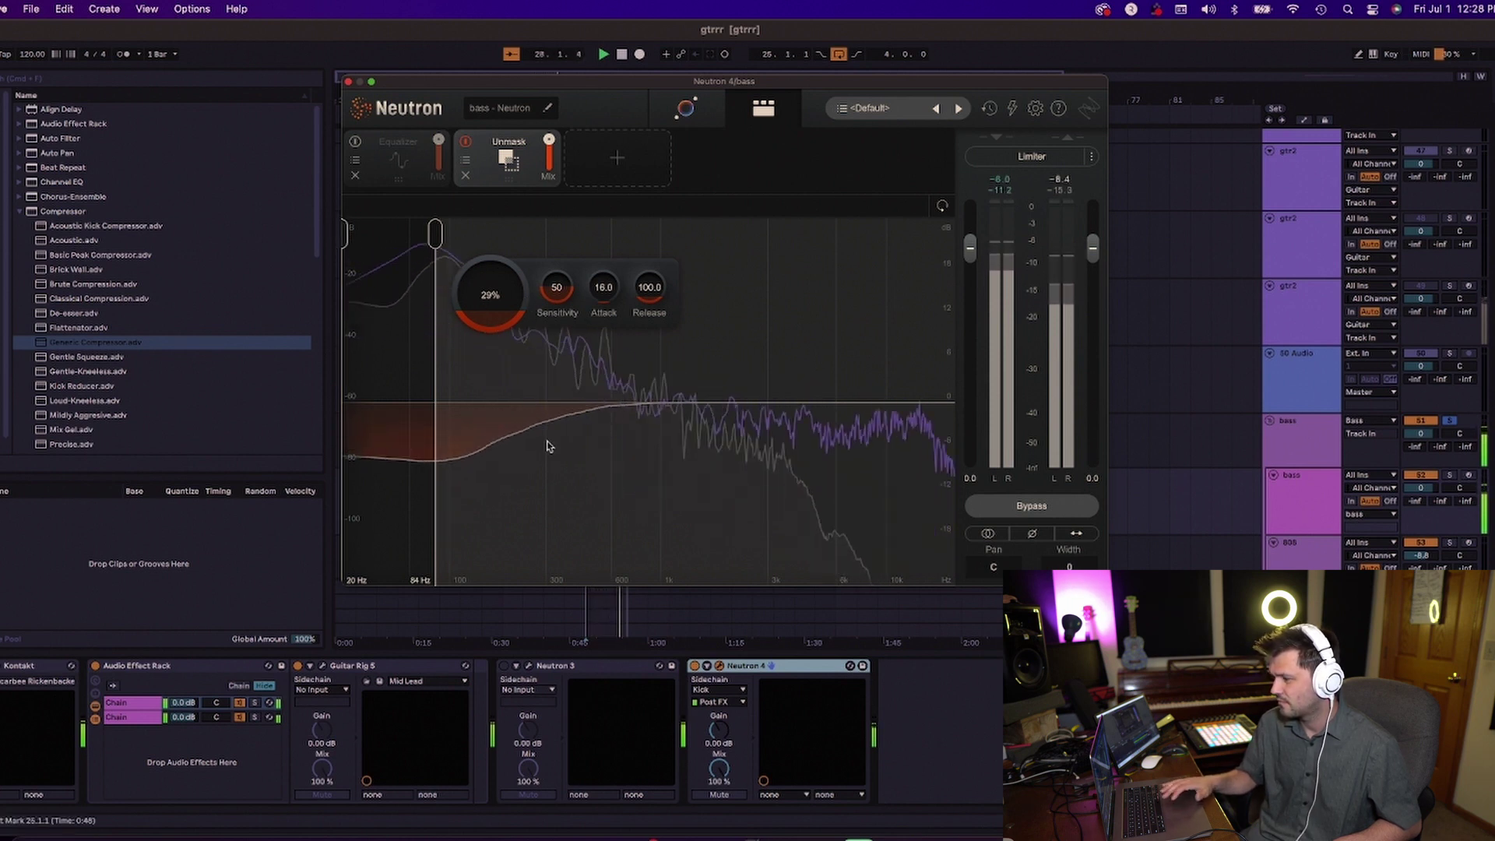
{"action": "left_click_drag", "start_coordinate": [556, 287], "coordinate": [557, 331]}
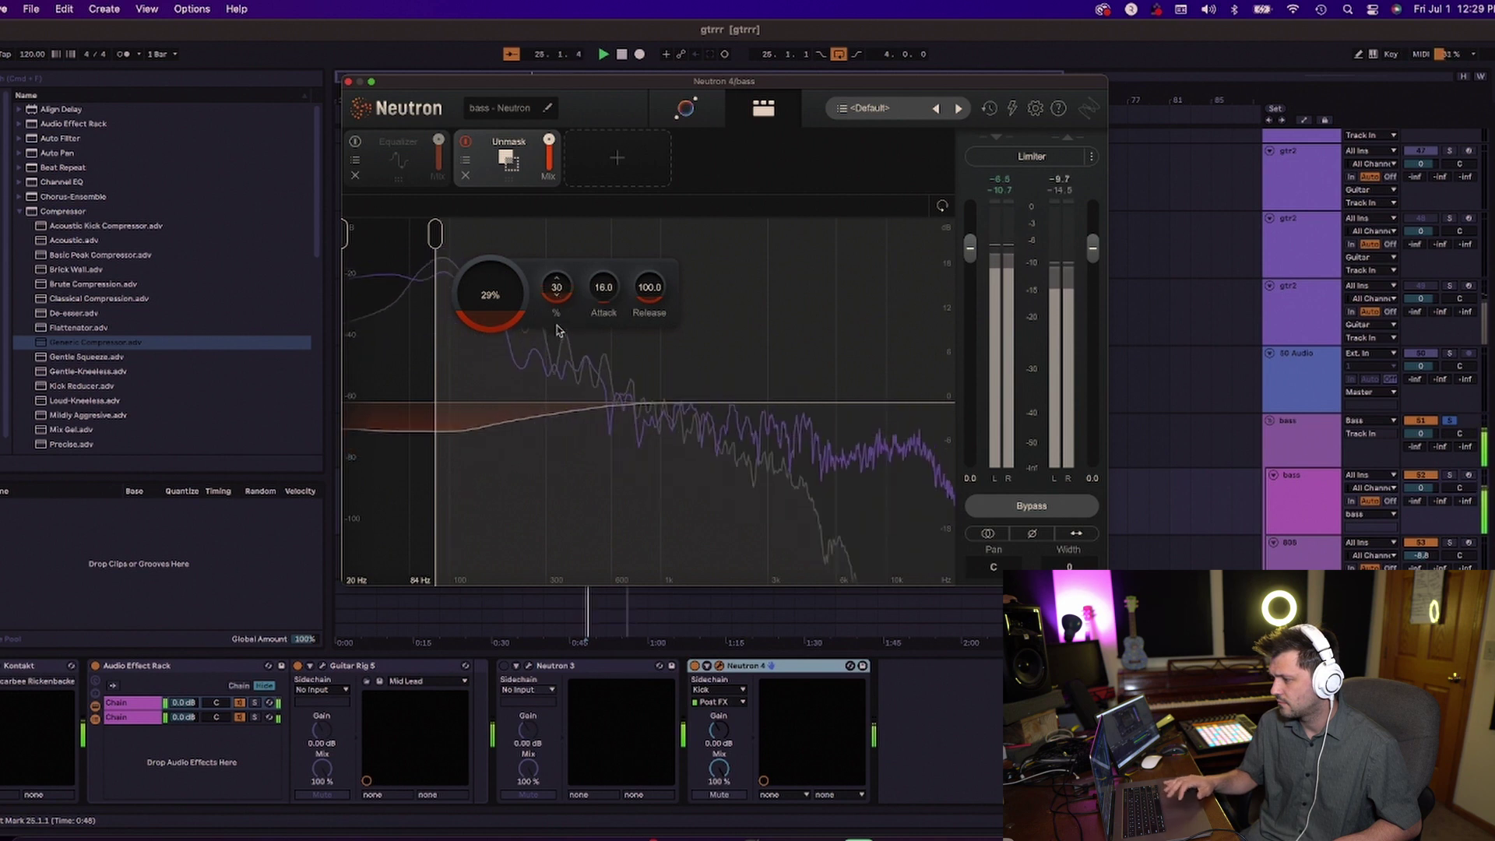
{"action": "scroll", "coordinate": [557, 289], "scroll_direction": "up", "scroll_amount": 7}
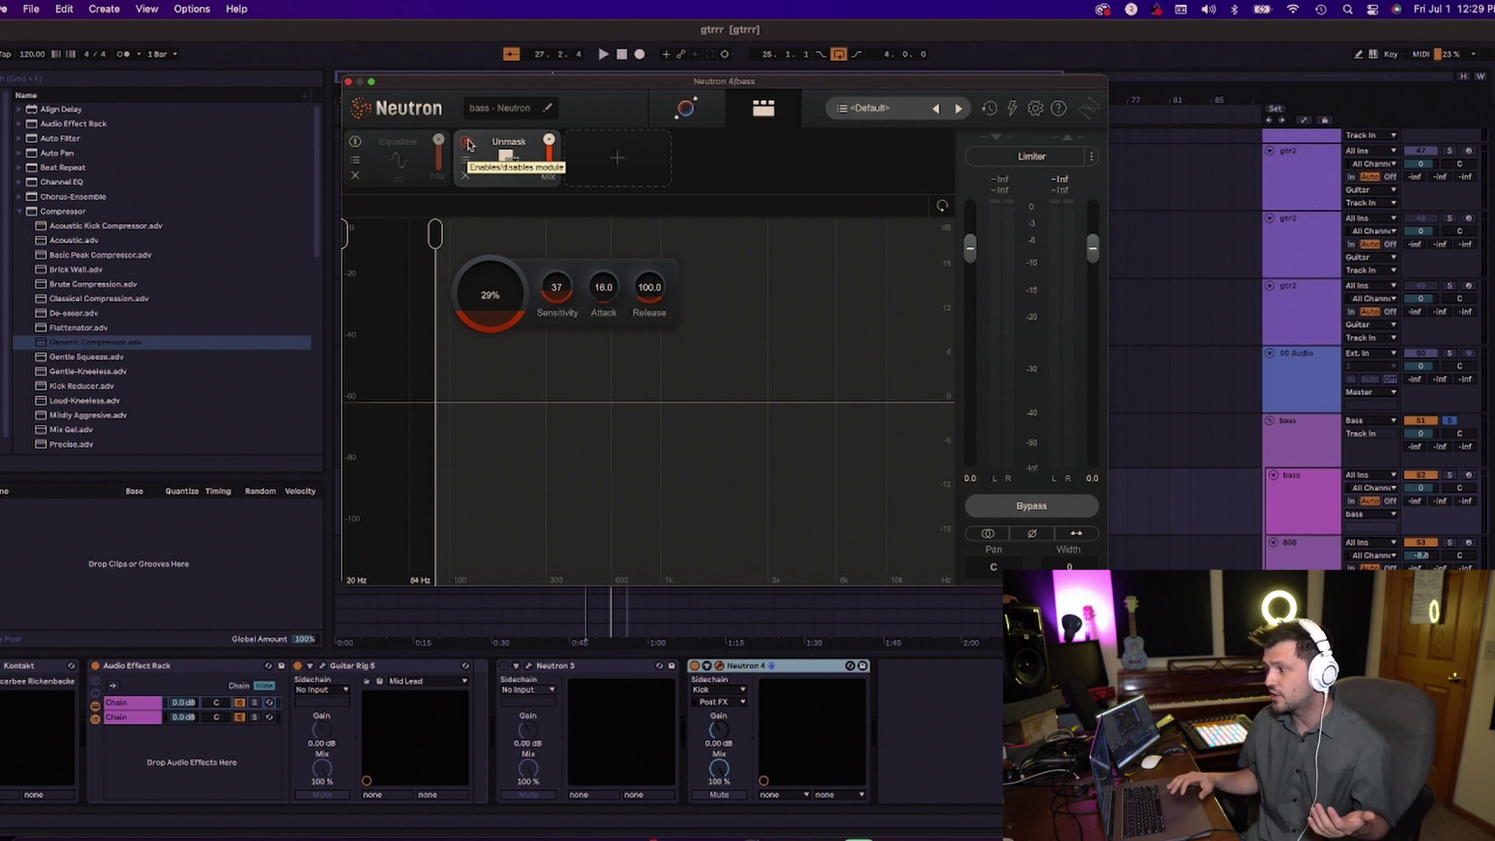
Compare the Equalizer and Unmask on the bass by alternately enabling and bypassing them during playback, ending with only Unmask enabled.
{"action": "left_click", "coordinate": [468, 142]}
{"action": "left_click", "coordinate": [354, 142]}
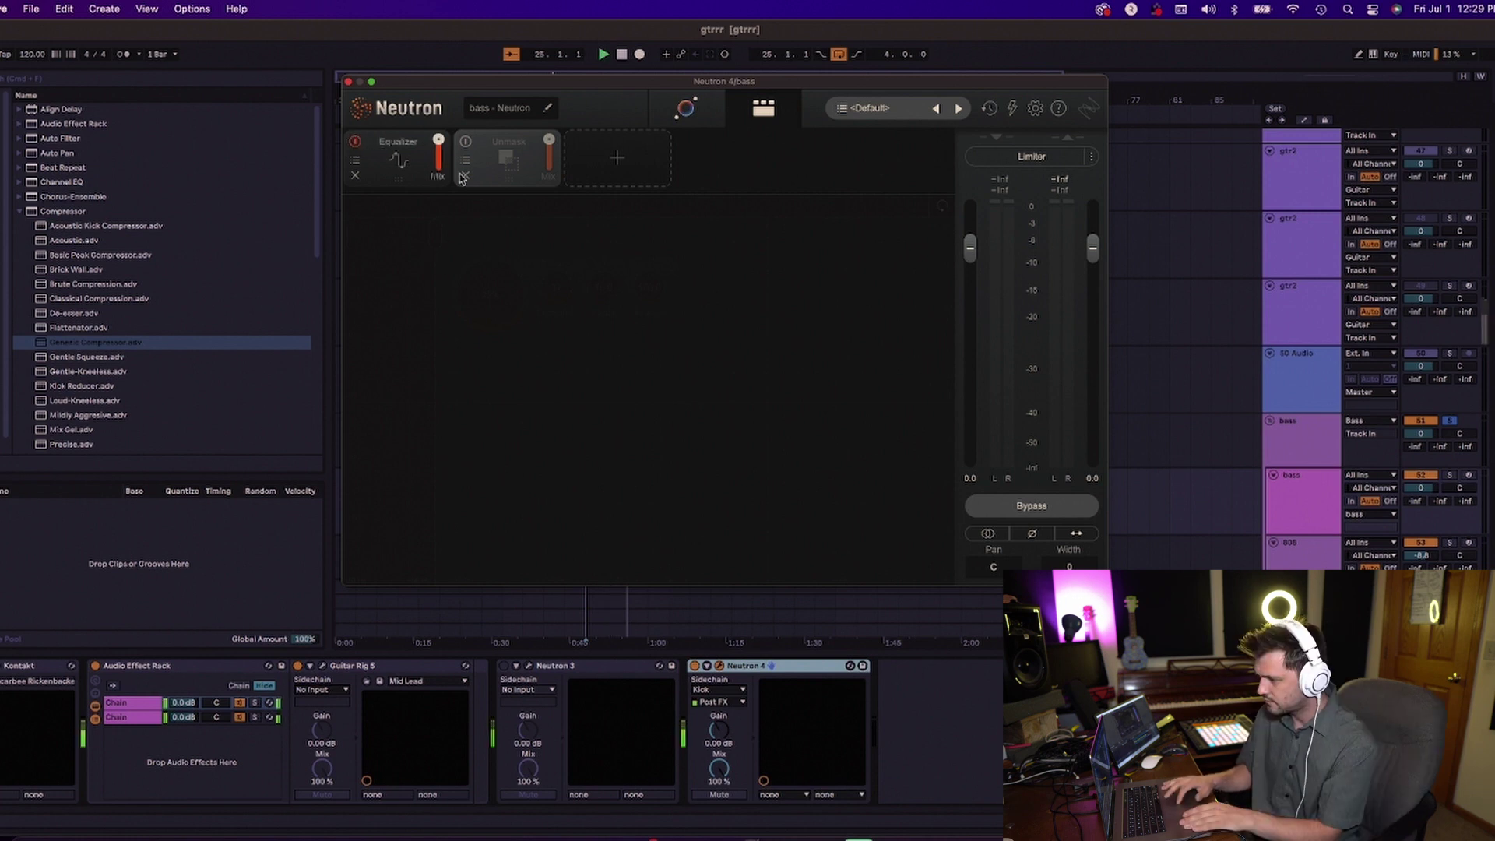
{"action": "key", "text": "space"}
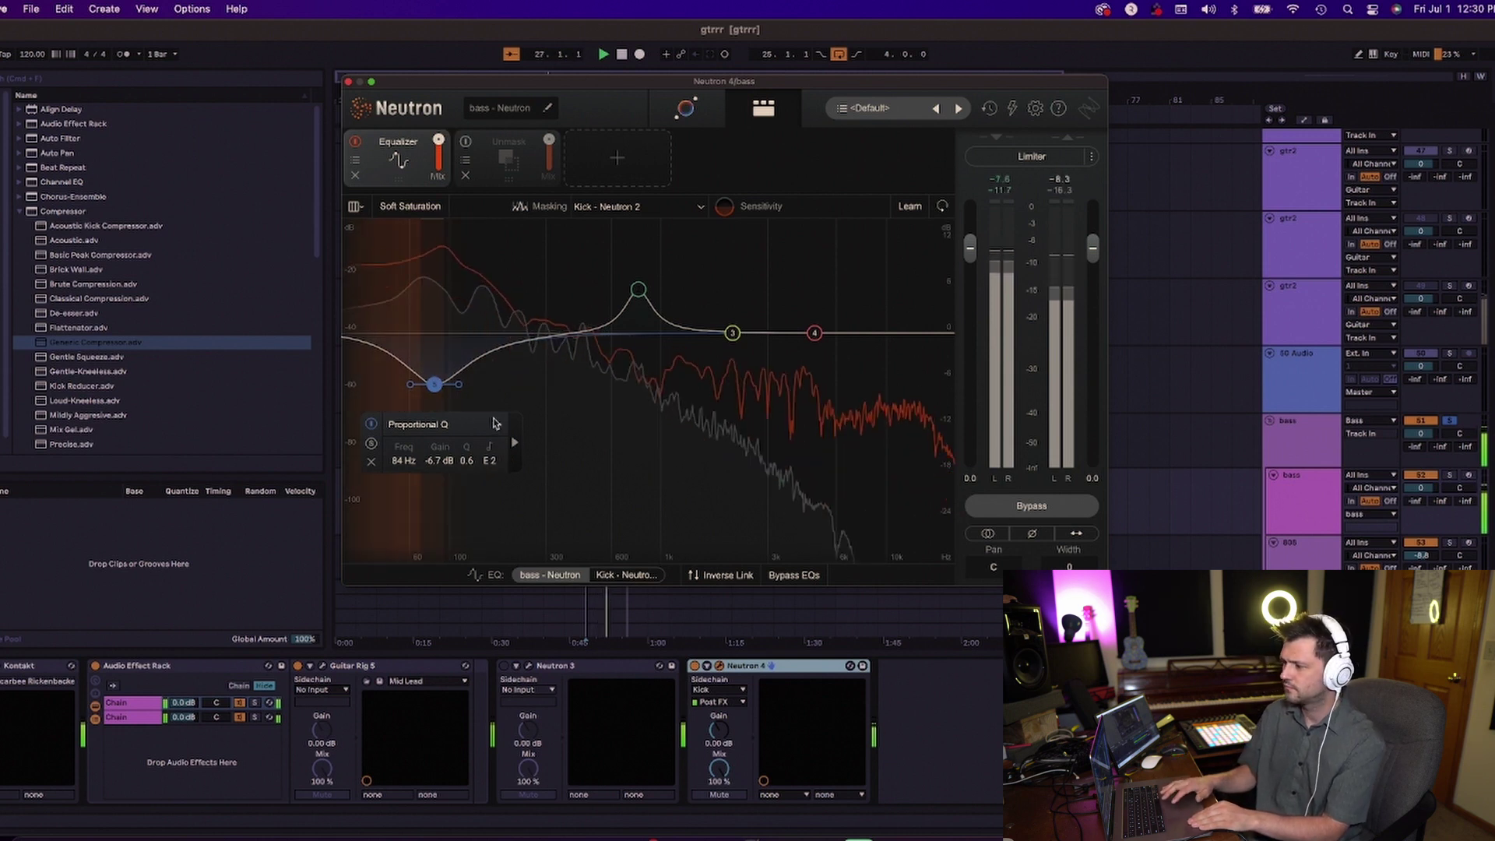
{"action": "left_click", "coordinate": [355, 145]}
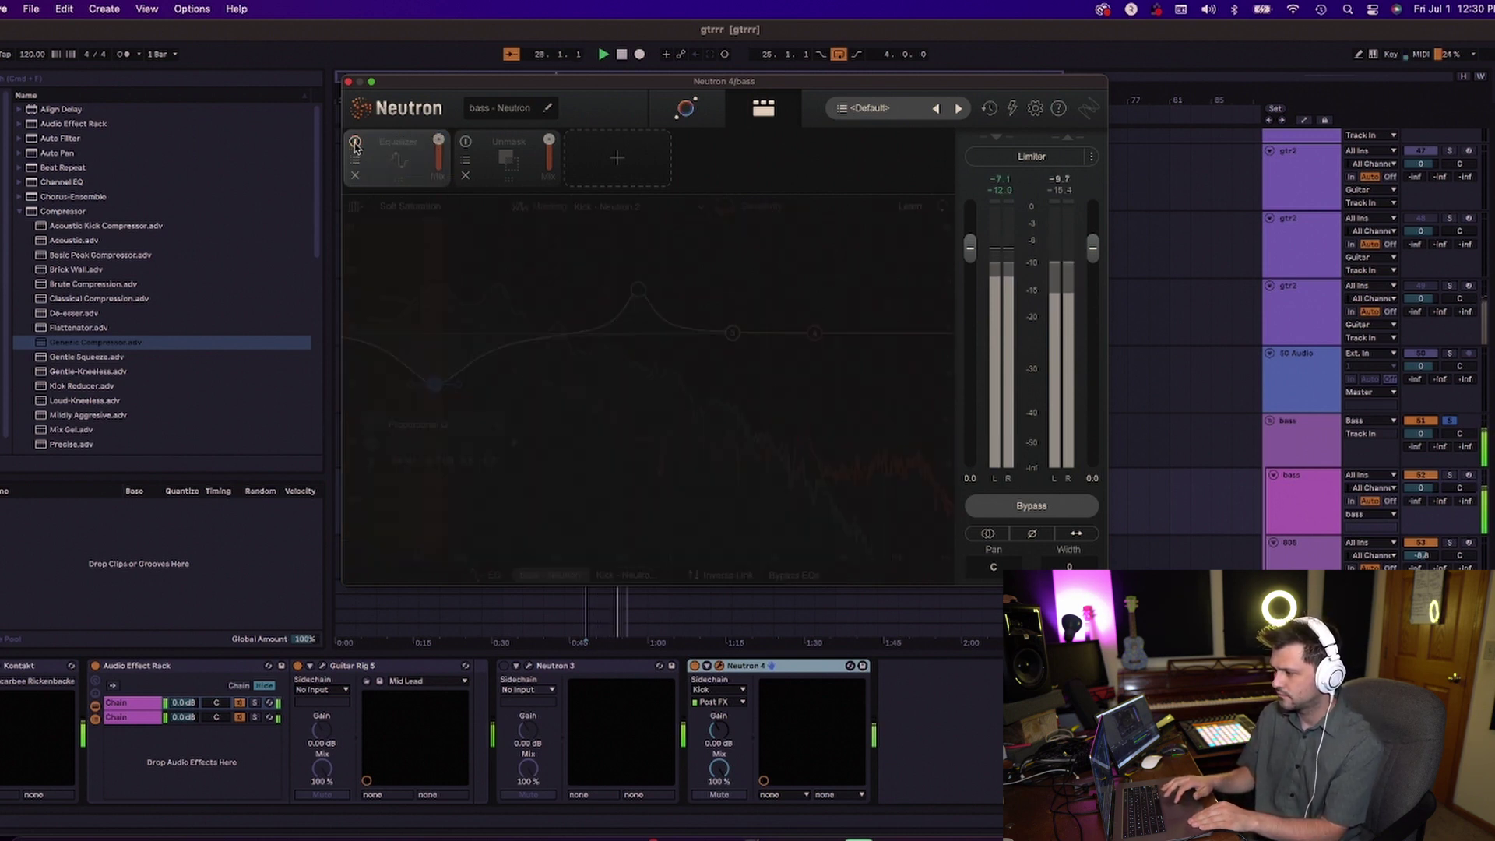
{"action": "left_click", "coordinate": [467, 145]}
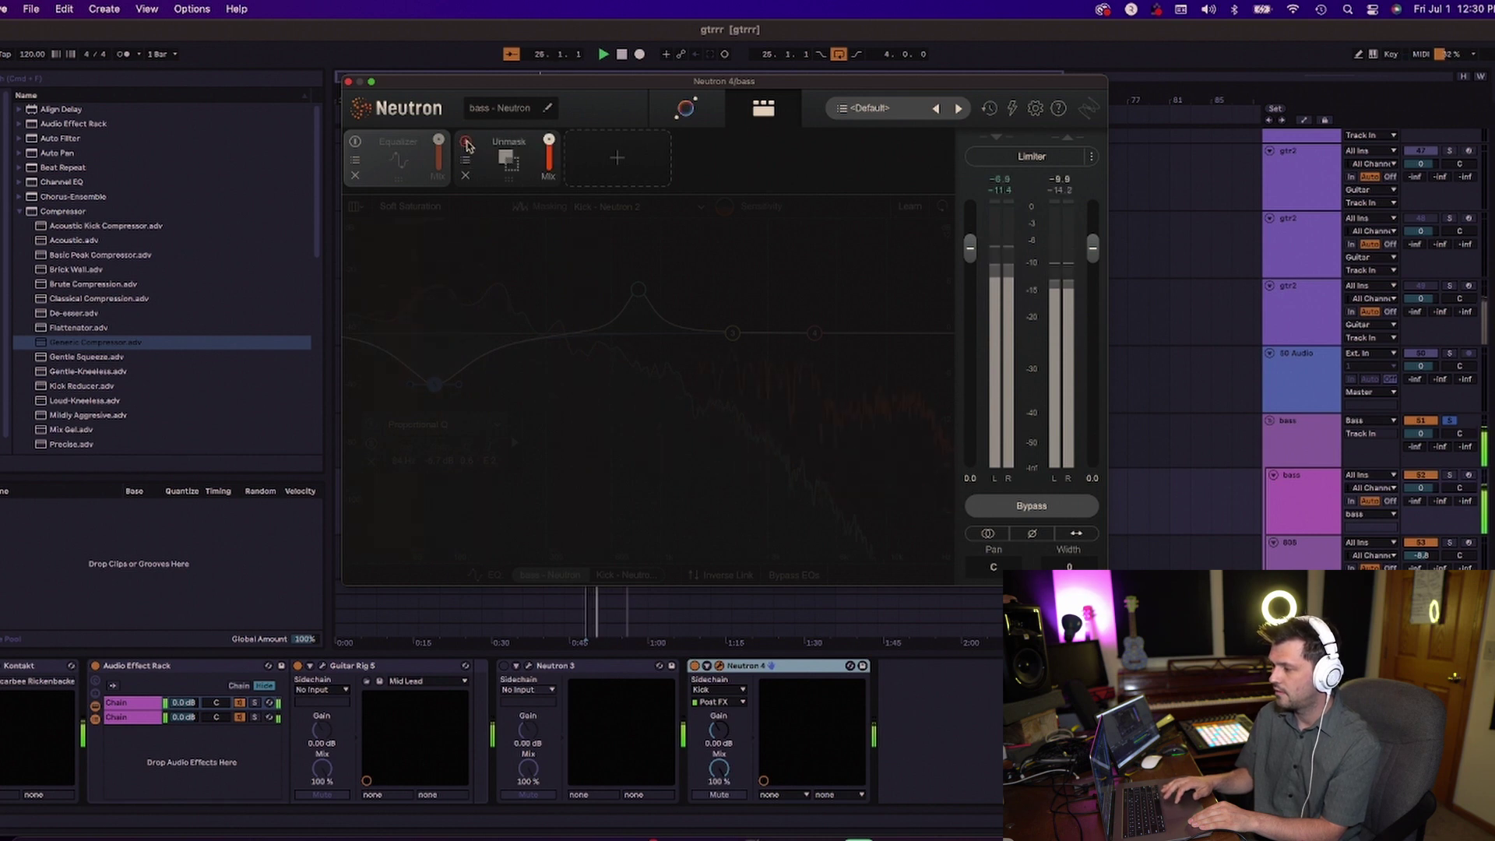
{"action": "left_click", "coordinate": [465, 143]}
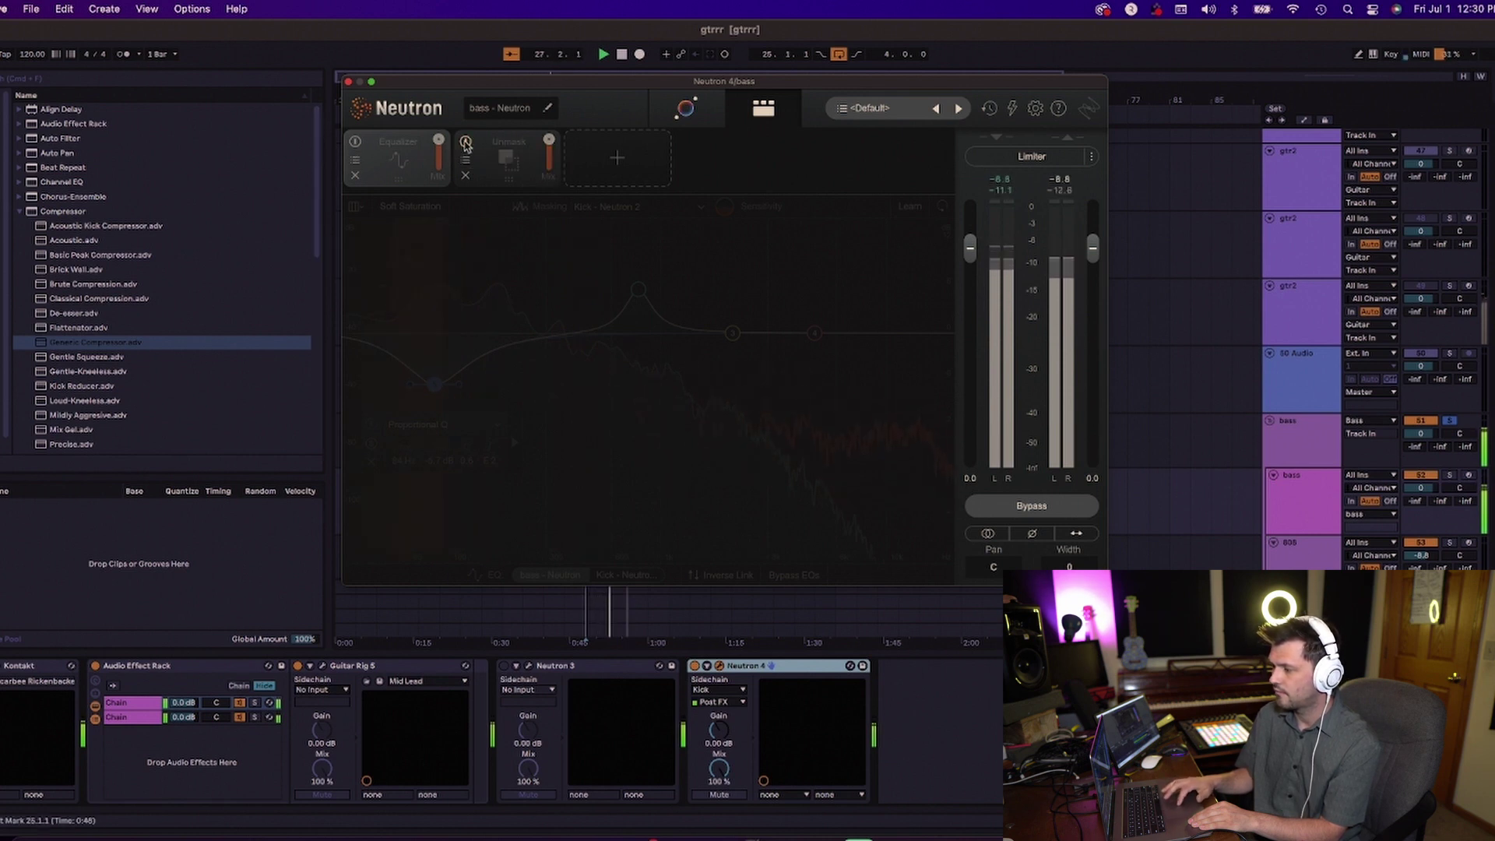
{"action": "left_click", "coordinate": [355, 143]}
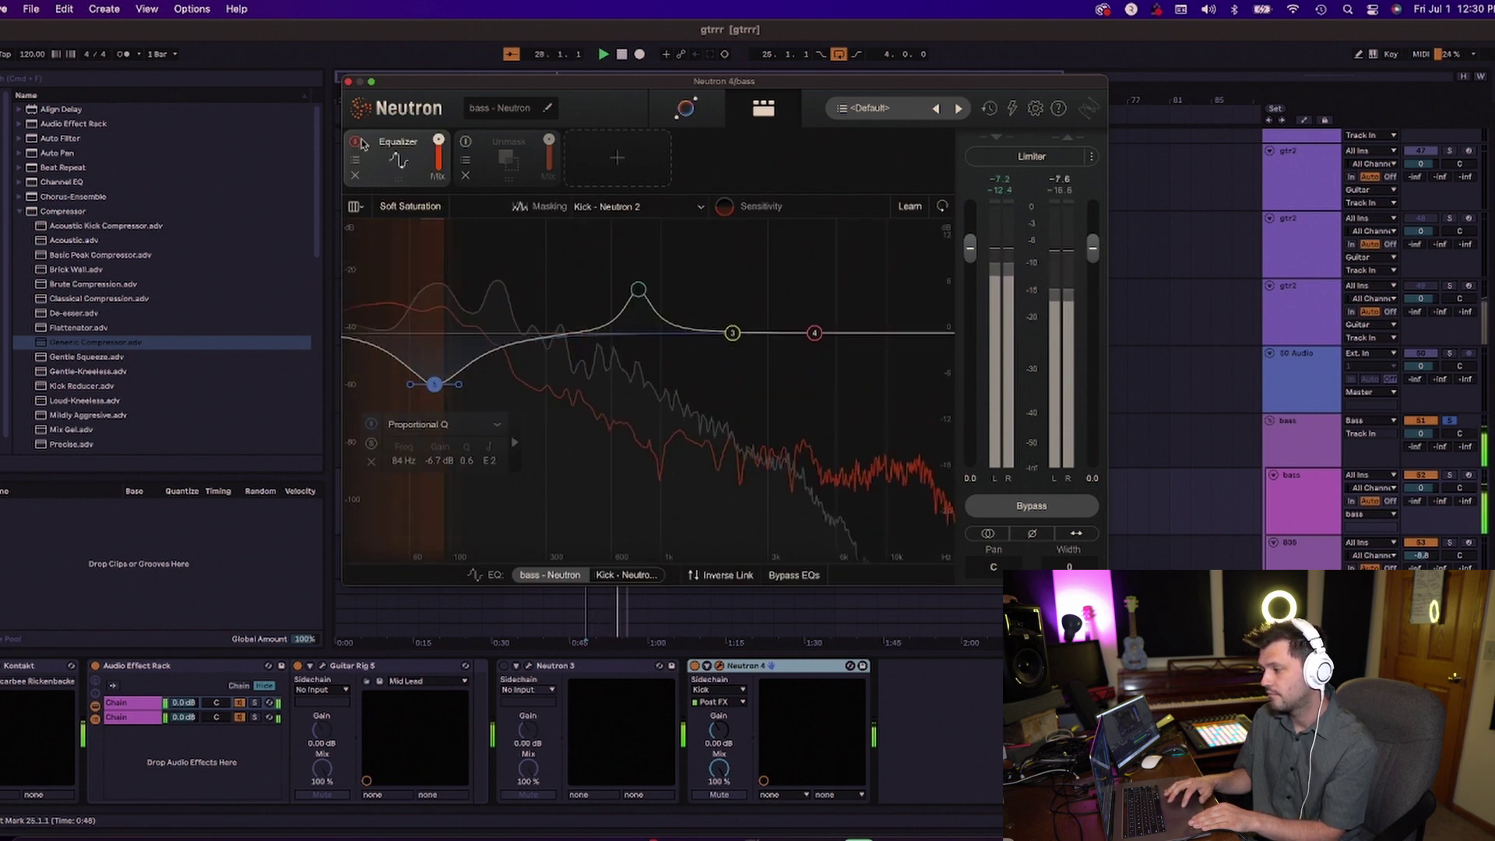
{"action": "left_click", "coordinate": [357, 144]}
{"action": "left_click", "coordinate": [466, 144]}
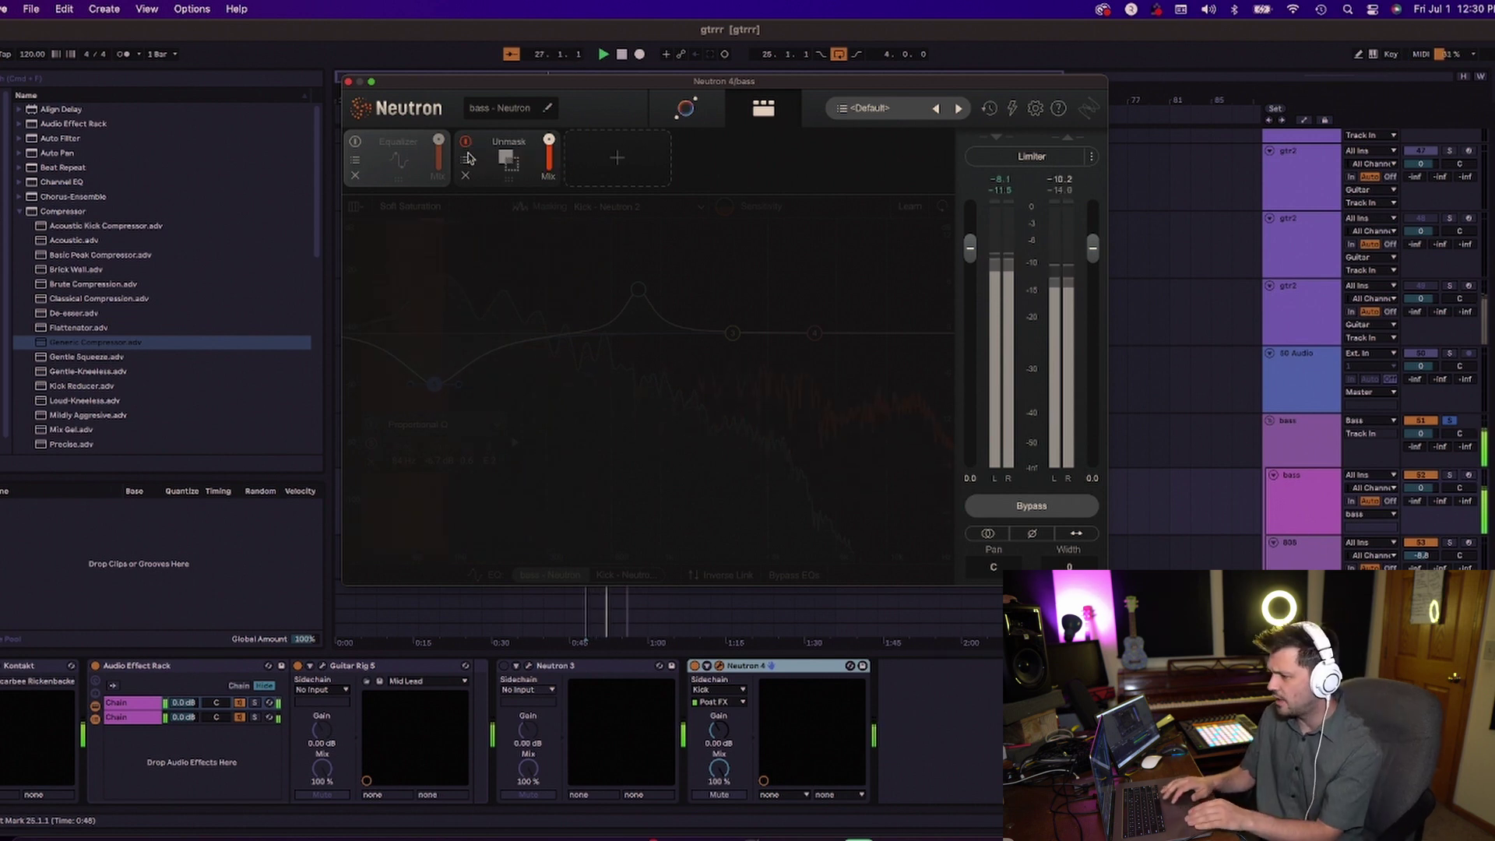
Extend Unmask's maximum frequency to 131 Hz, set its amount to 11% and sensitivity to 51, and stop playback.
{"action": "left_click", "coordinate": [508, 162]}
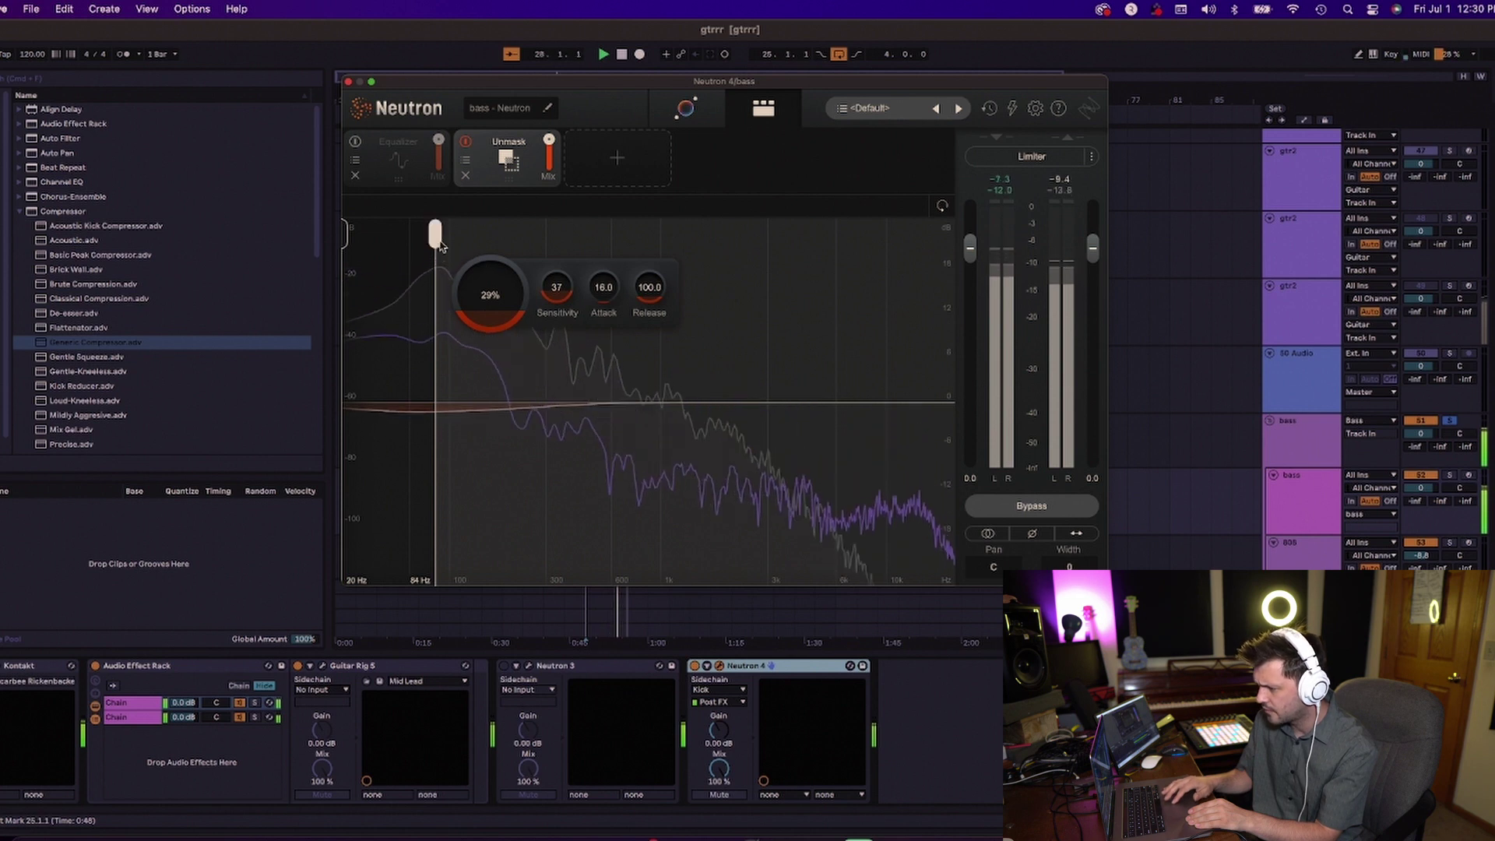
{"action": "left_click_drag", "start_coordinate": [460, 246], "coordinate": [476, 246]}
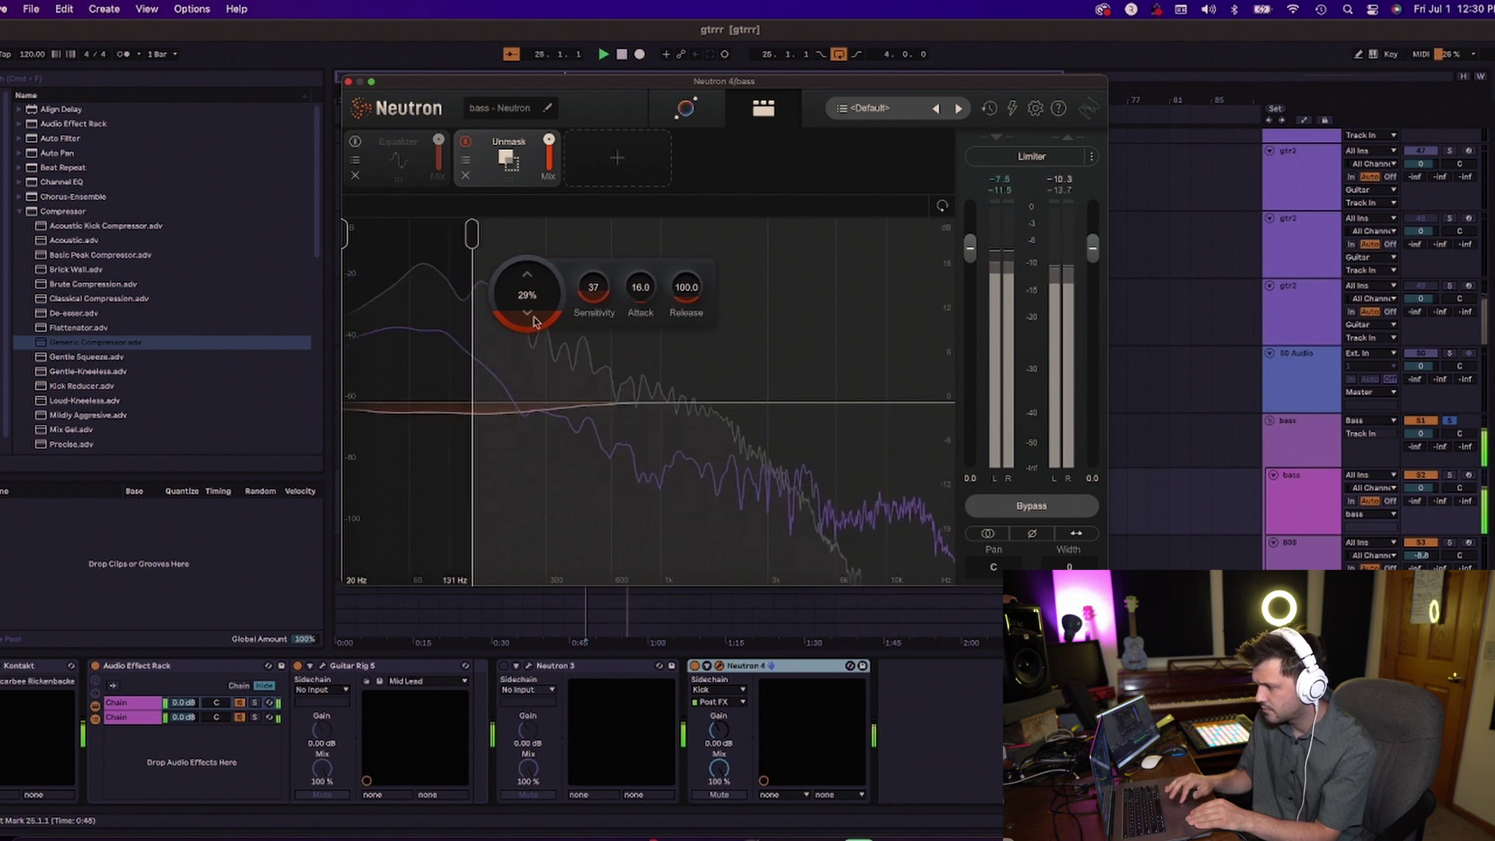
{"action": "left_click_drag", "start_coordinate": [535, 323], "coordinate": [535, 346]}
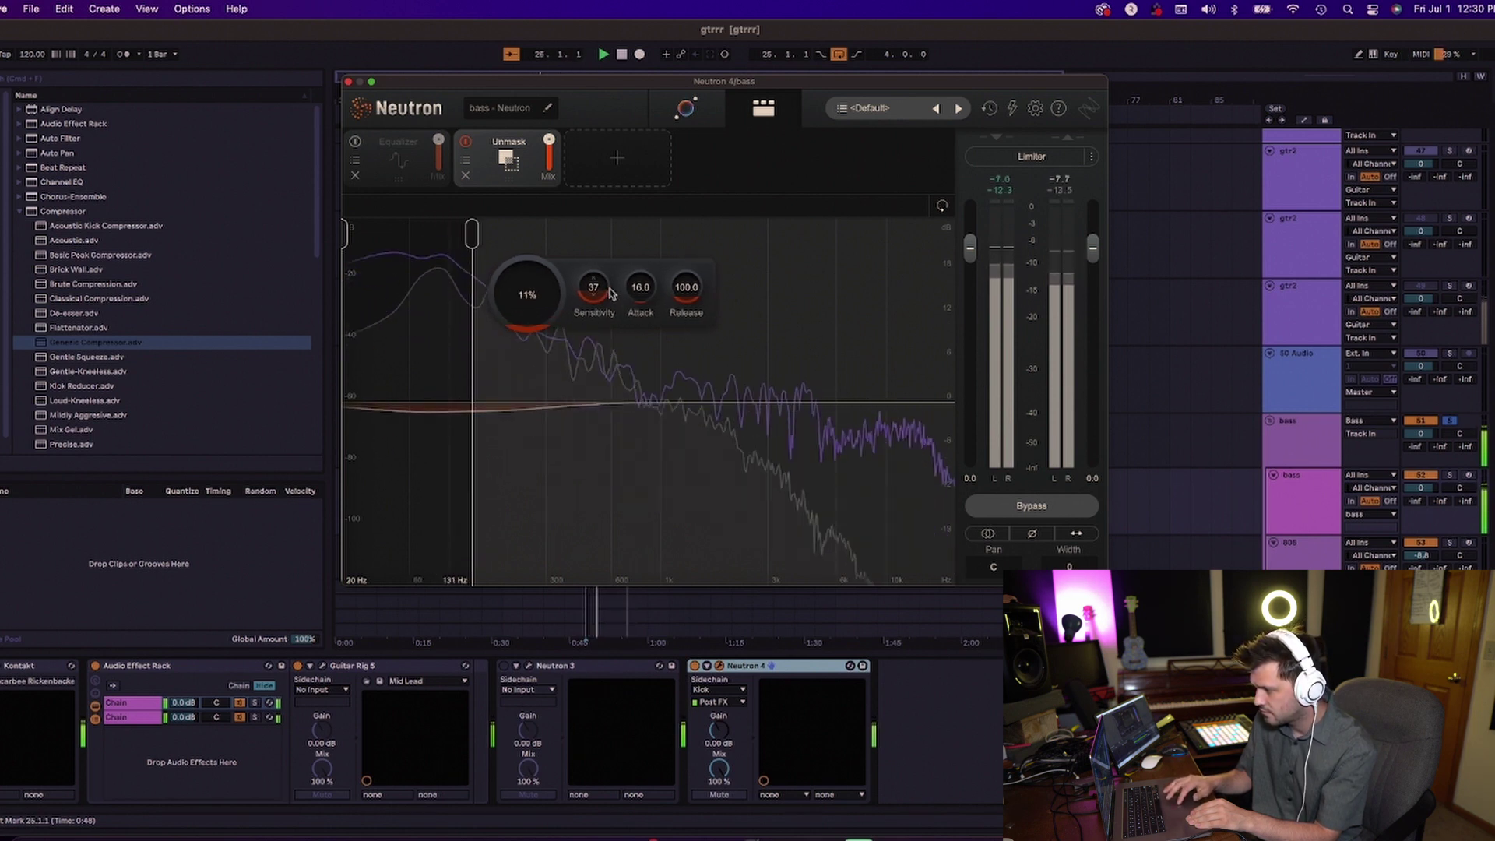
{"action": "left_click_drag", "start_coordinate": [600, 287], "coordinate": [599, 261]}
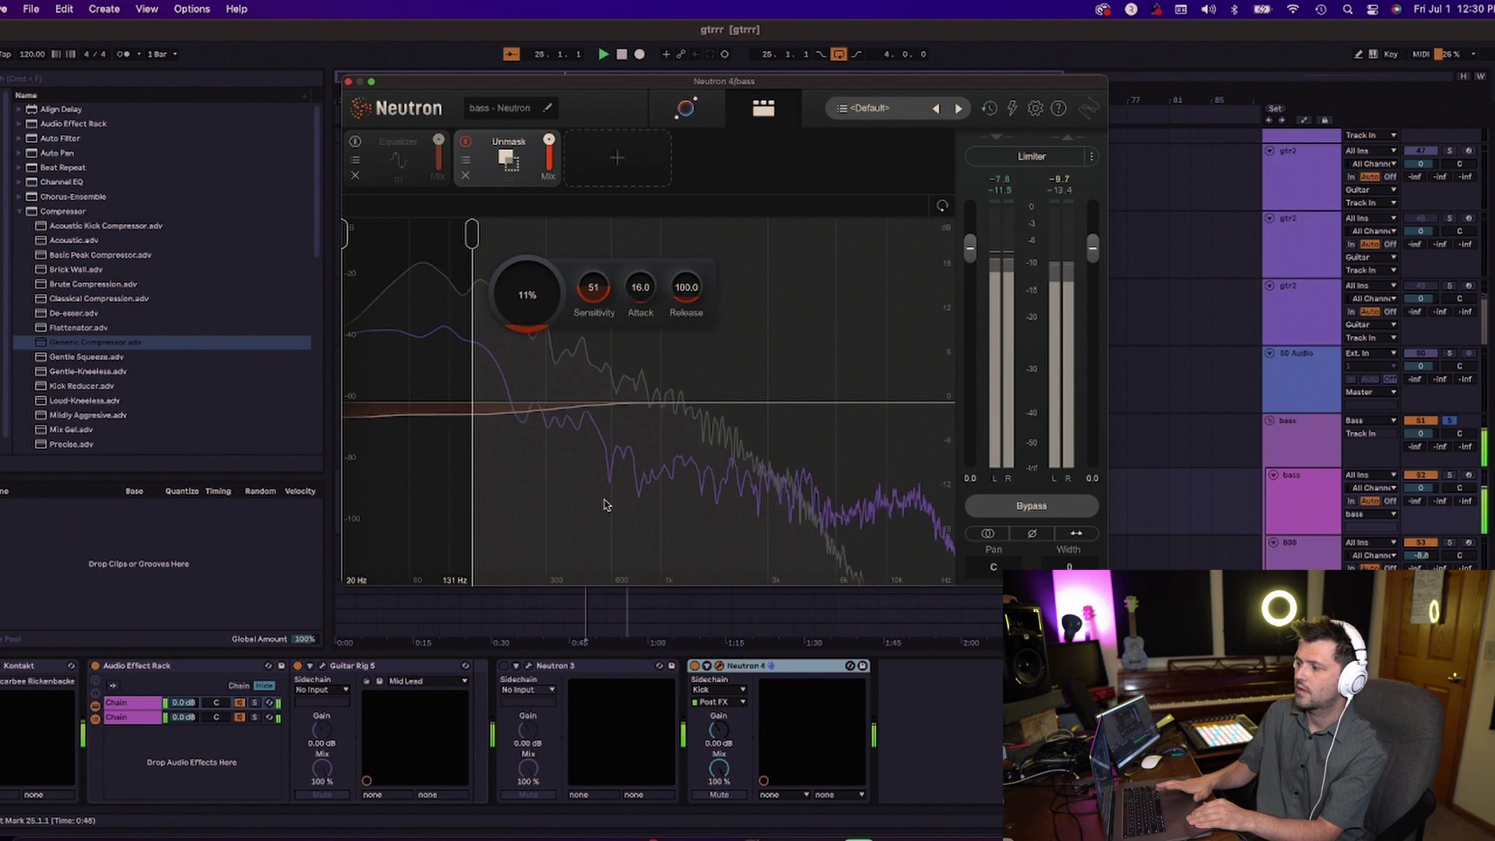
{"action": "key", "text": "space"}
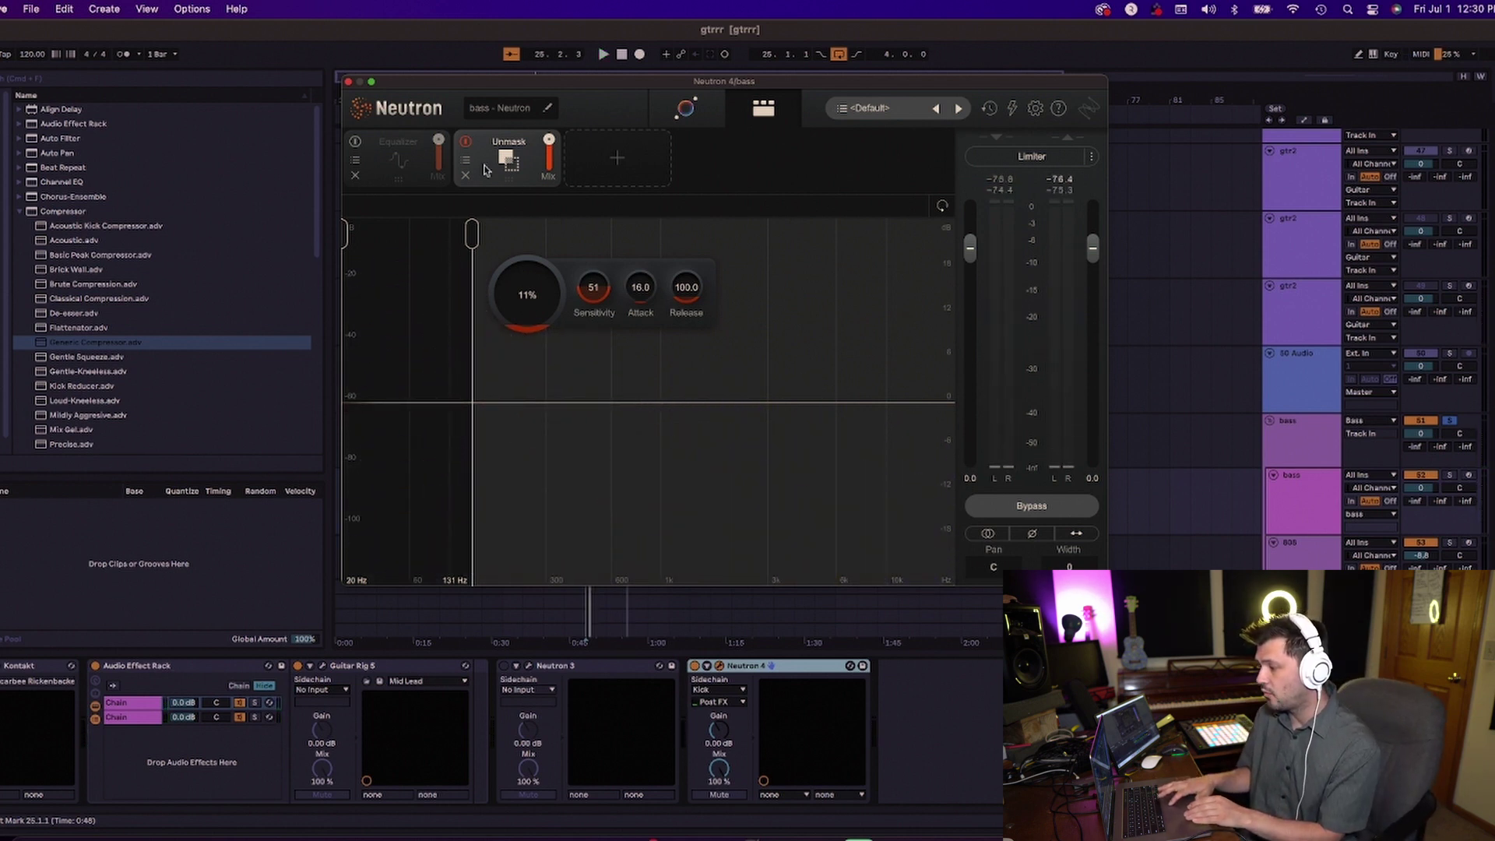
Bypass Unmask, re-enable the Equalizer on the bass, and audition its masking display against the kick.
{"action": "left_click", "coordinate": [466, 145]}
{"action": "left_click", "coordinate": [395, 156]}
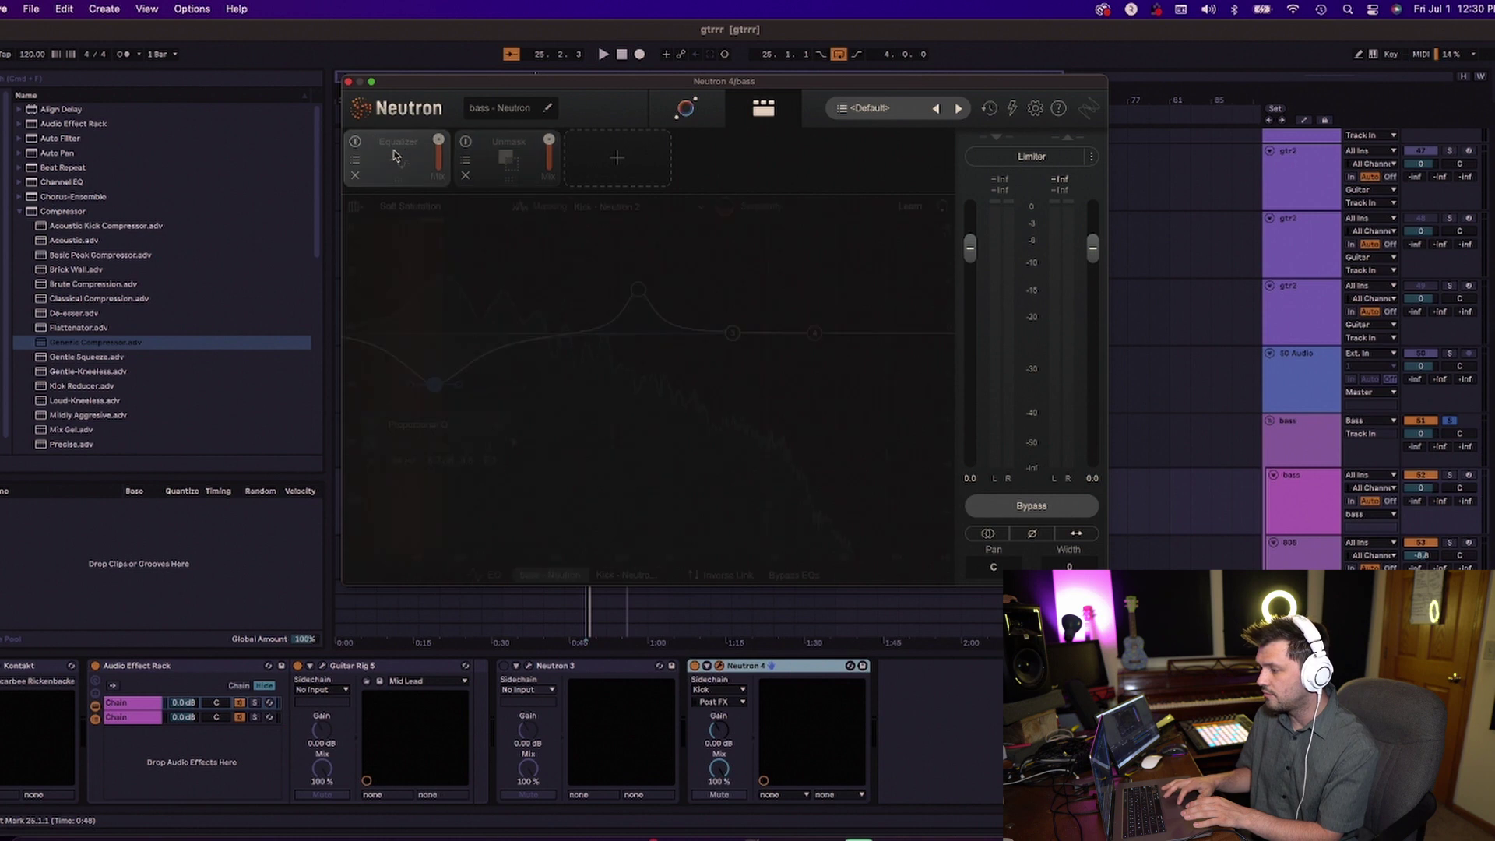
{"action": "left_click", "coordinate": [354, 143]}
{"action": "key", "text": "space"}
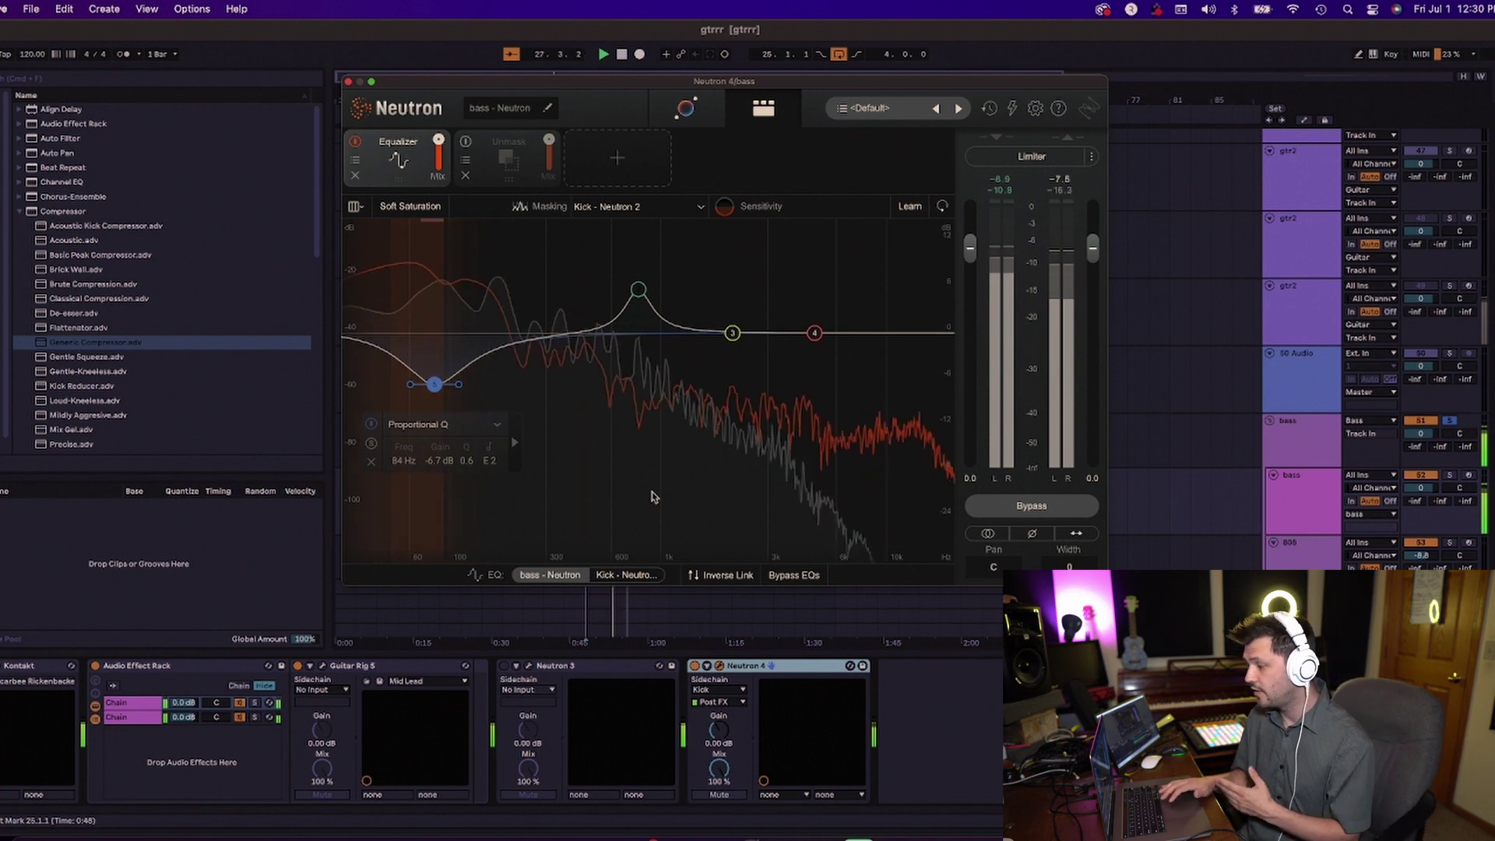
{"action": "key", "text": "space"}
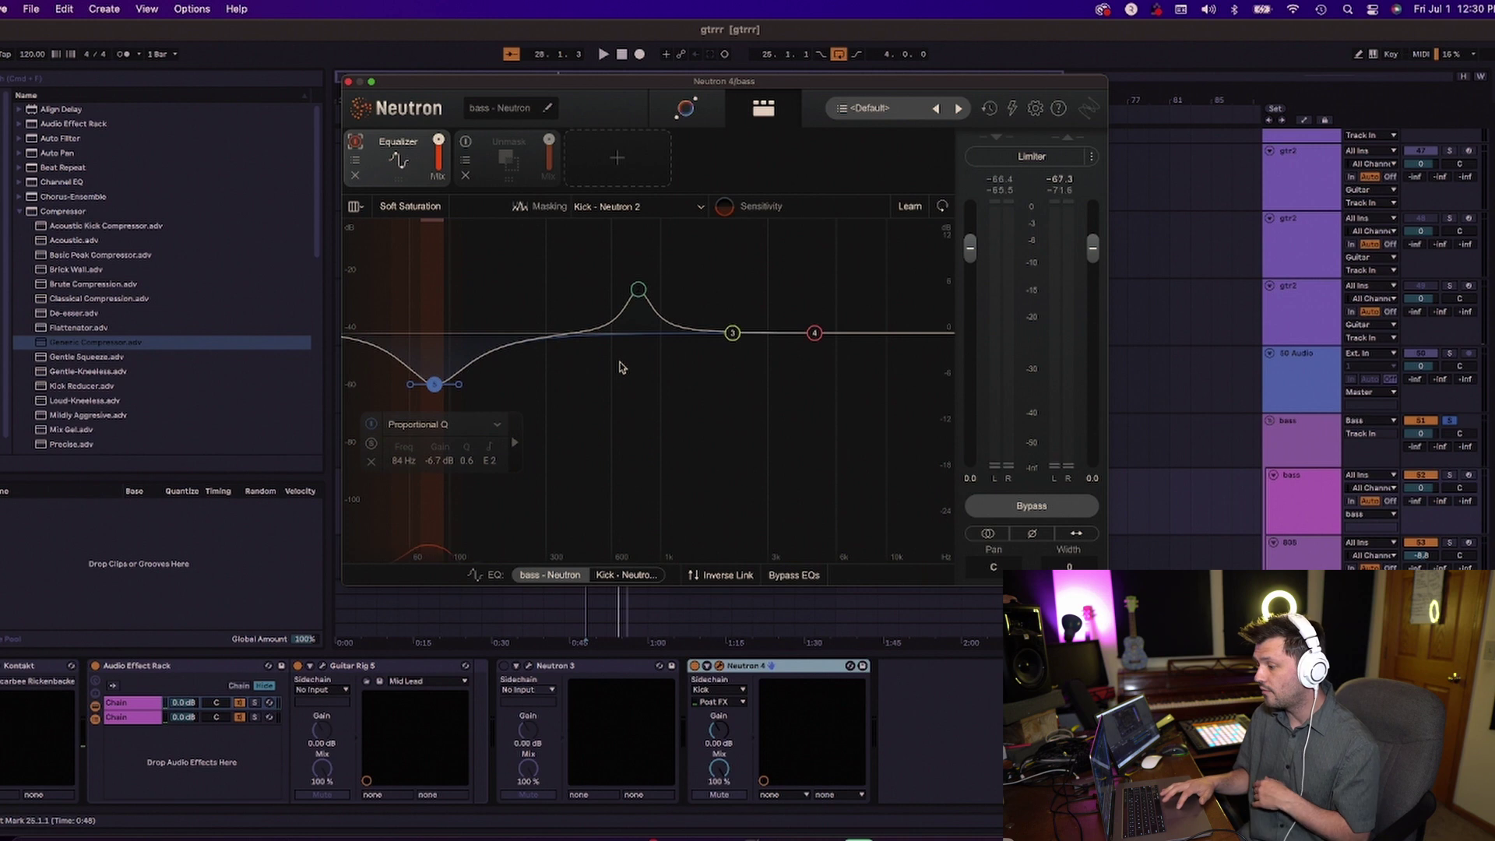
Narrow the bass Equalizer's 84 Hz cut to a Q of 1.5 and audition the change.
{"action": "left_click_drag", "start_coordinate": [458, 387], "coordinate": [456, 387]}
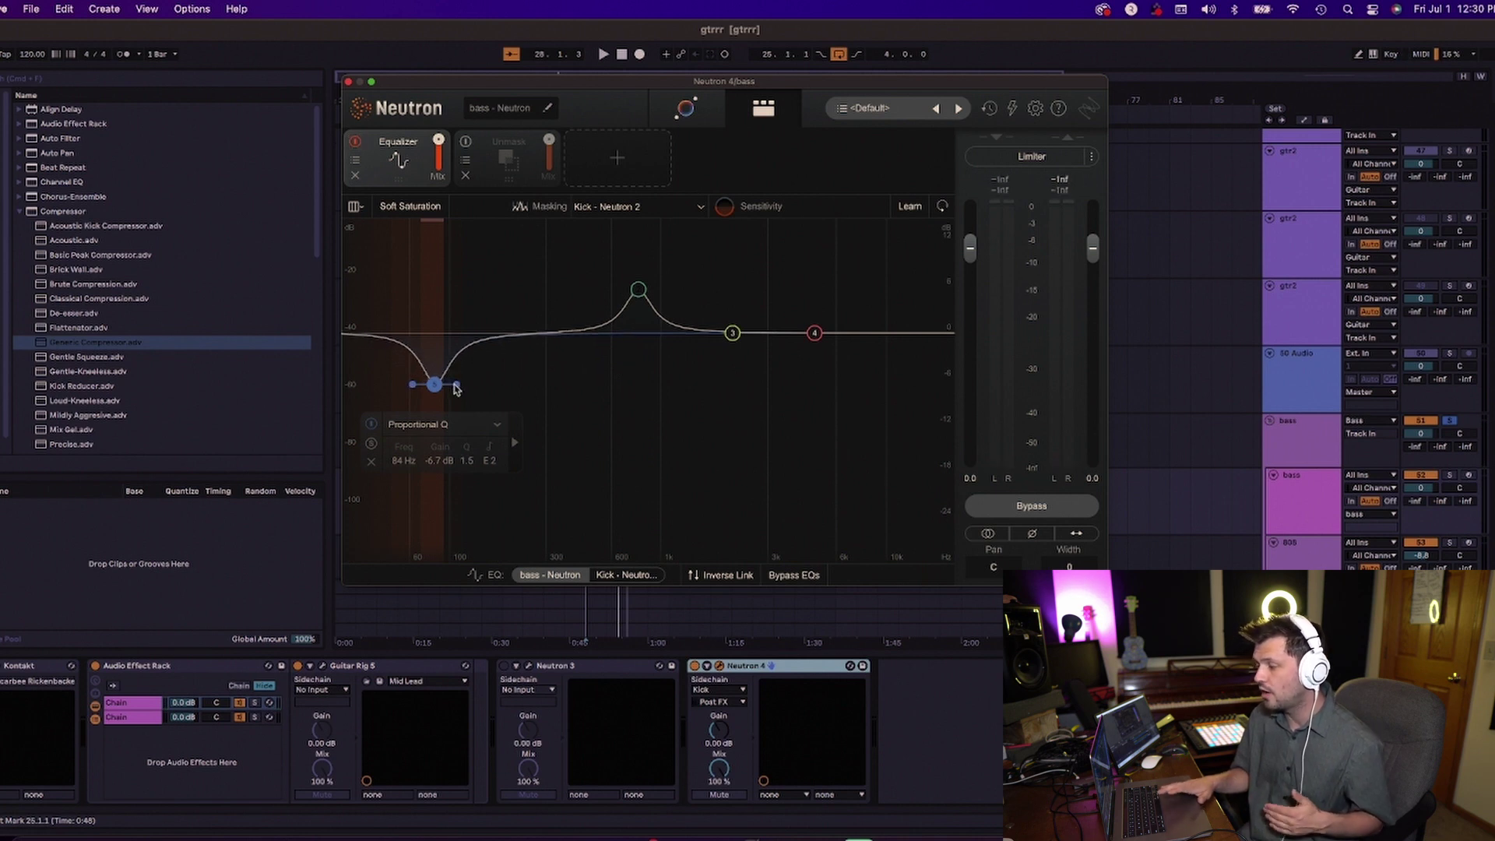
{"action": "key", "text": "space"}
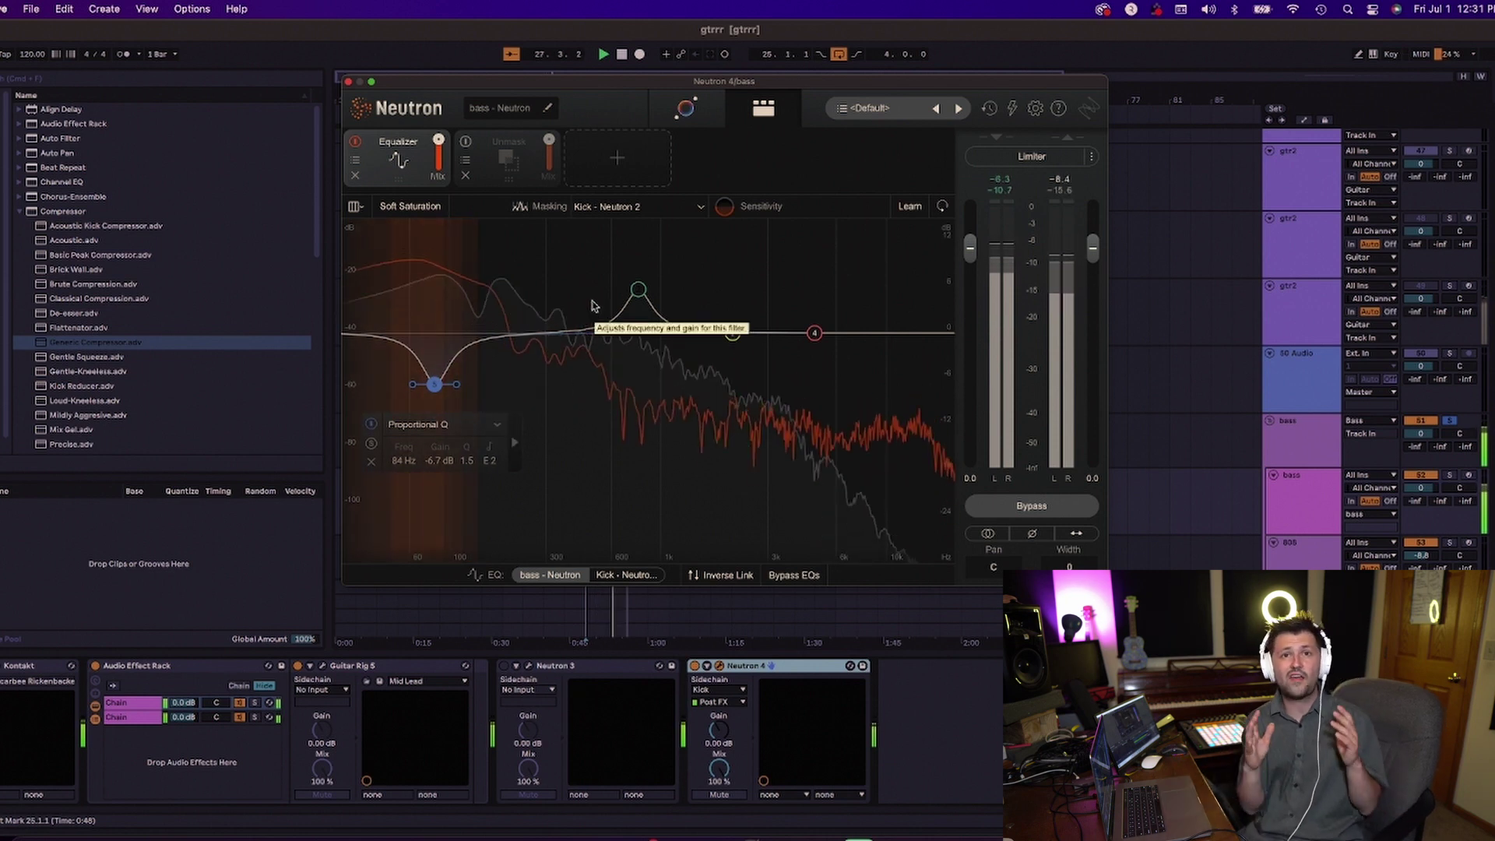
{"action": "key", "text": "space"}
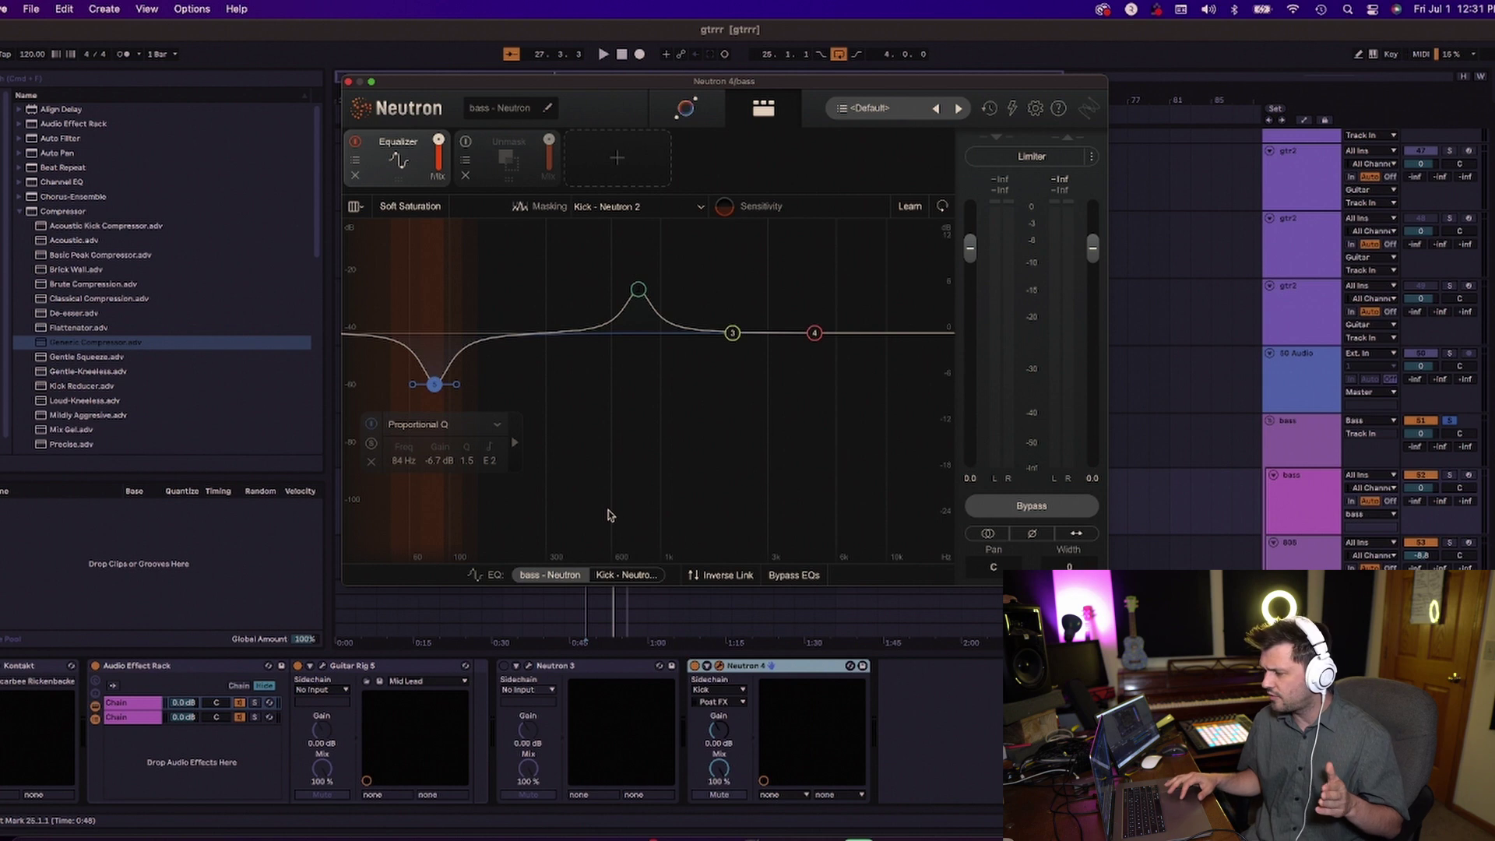
Show the kick's Equalizer curve, enable Inverse Link with the bass, and start playback.
{"action": "left_click", "coordinate": [621, 576]}
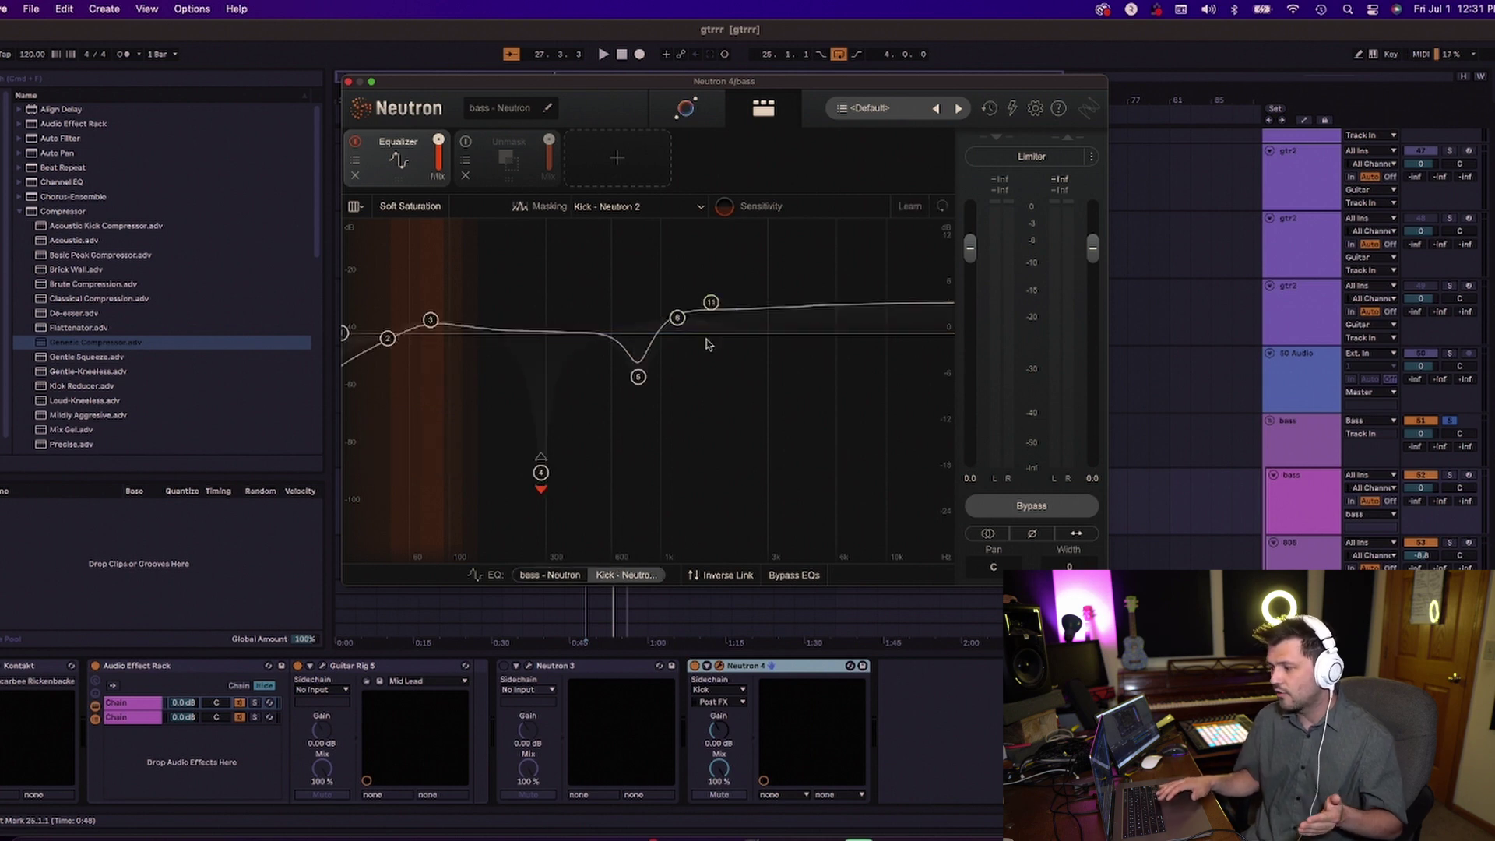
{"action": "key", "text": "space"}
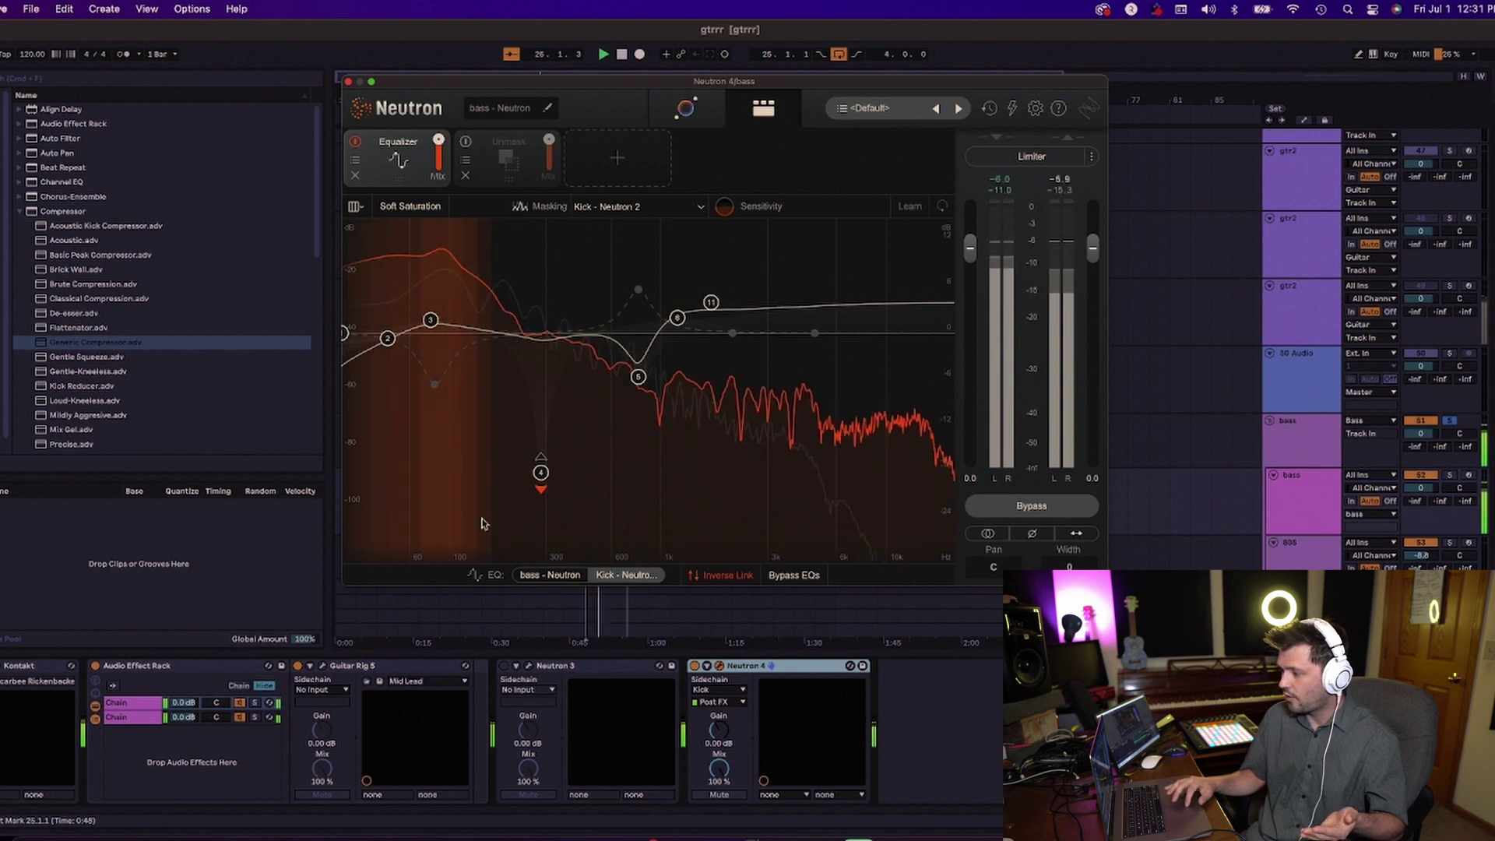
Show the bass track's Equalizer curve in place of the kick's curve.
{"action": "left_click", "coordinate": [534, 576]}
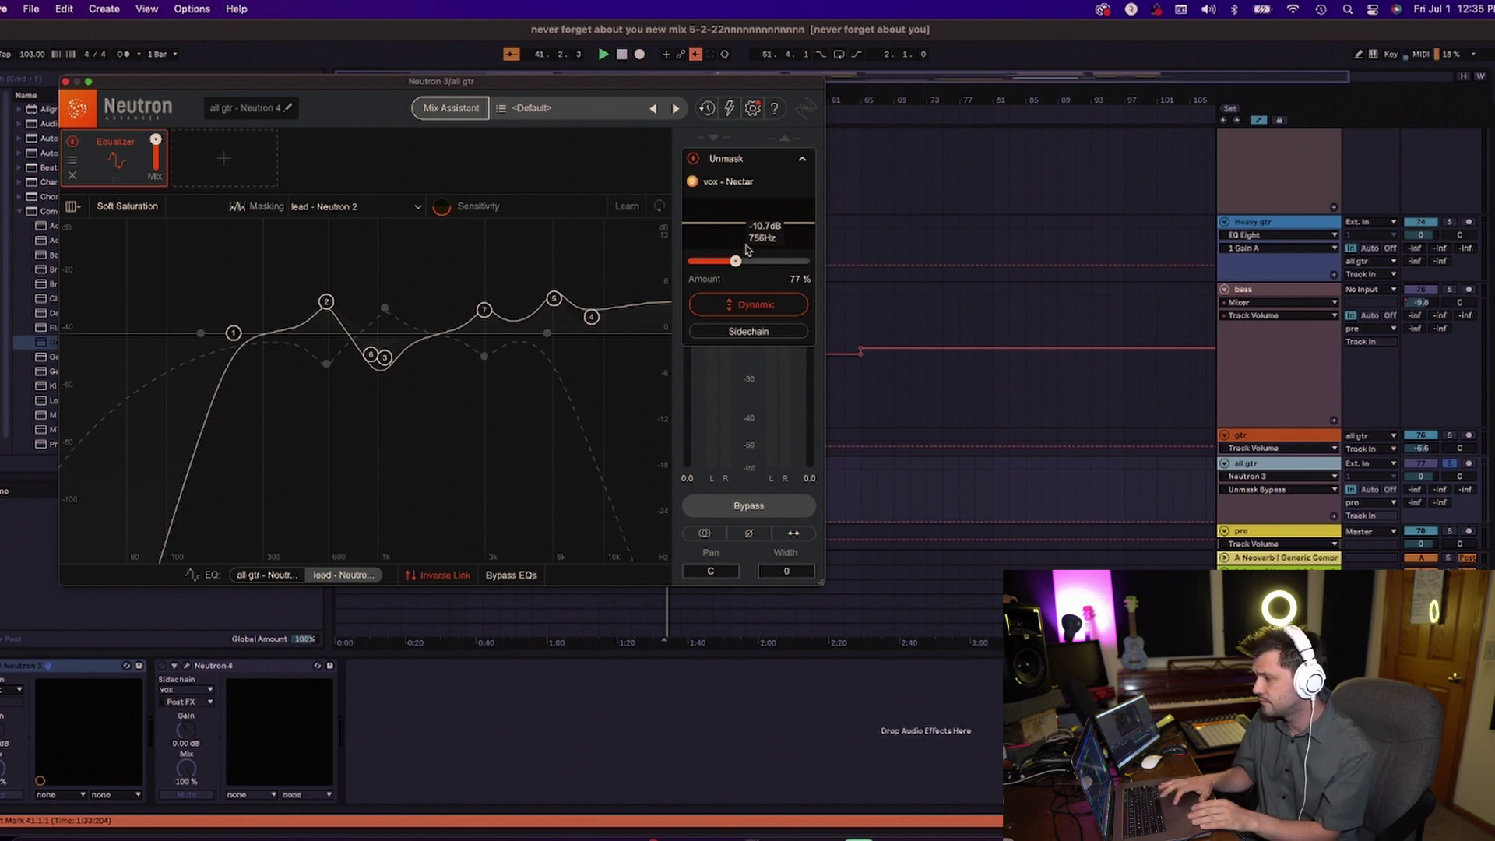
Compare the all gtr playback with Neutron 3's Unmask against the vocal disabled and enabled, and close the plugin window.
{"action": "left_click", "coordinate": [693, 158]}
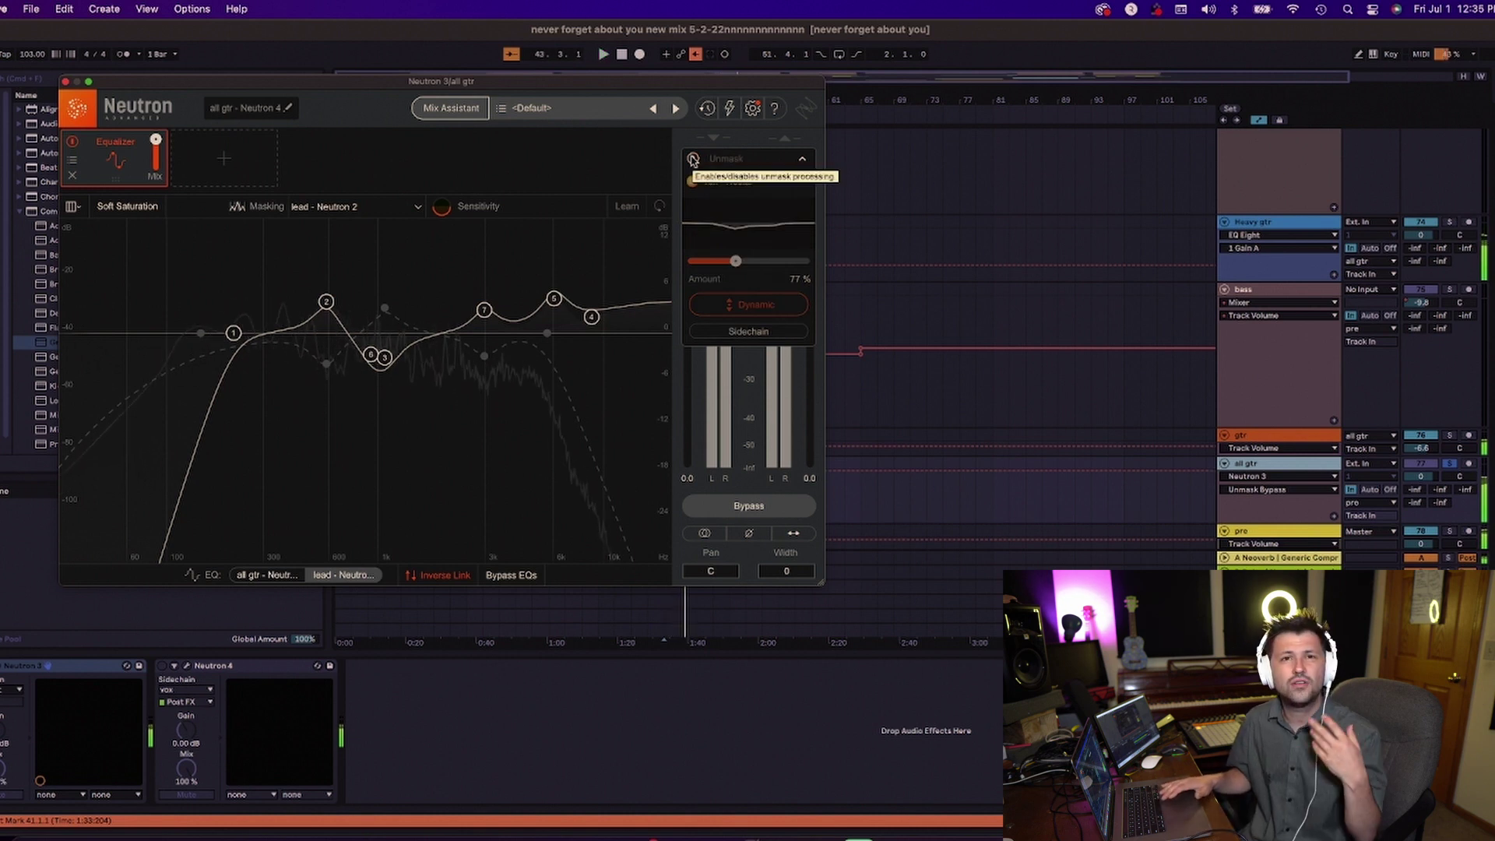
{"action": "key", "text": "space"}
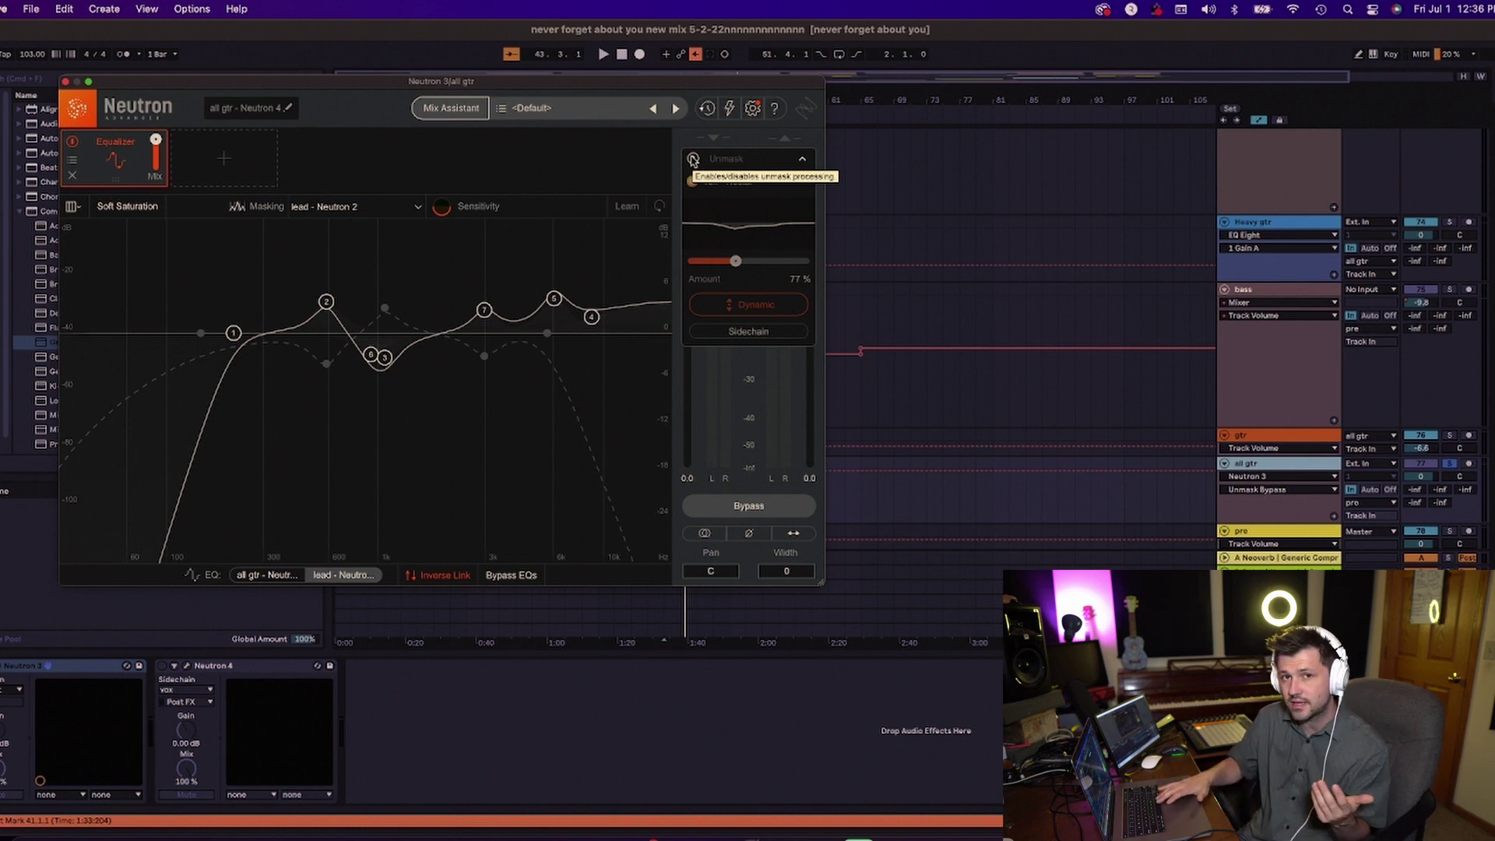
{"action": "key", "text": "space"}
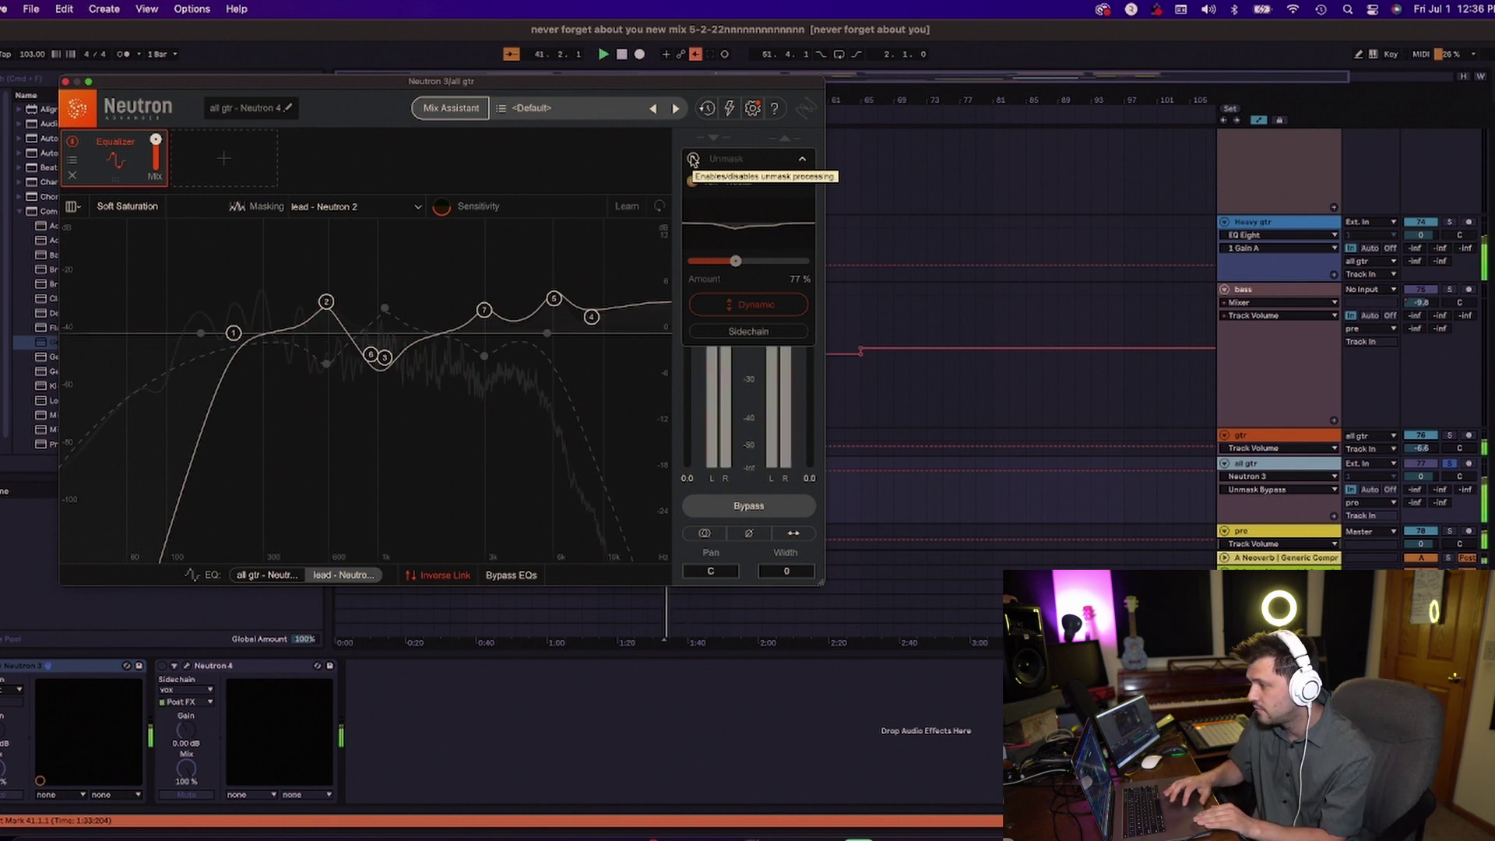
{"action": "left_click", "coordinate": [693, 159]}
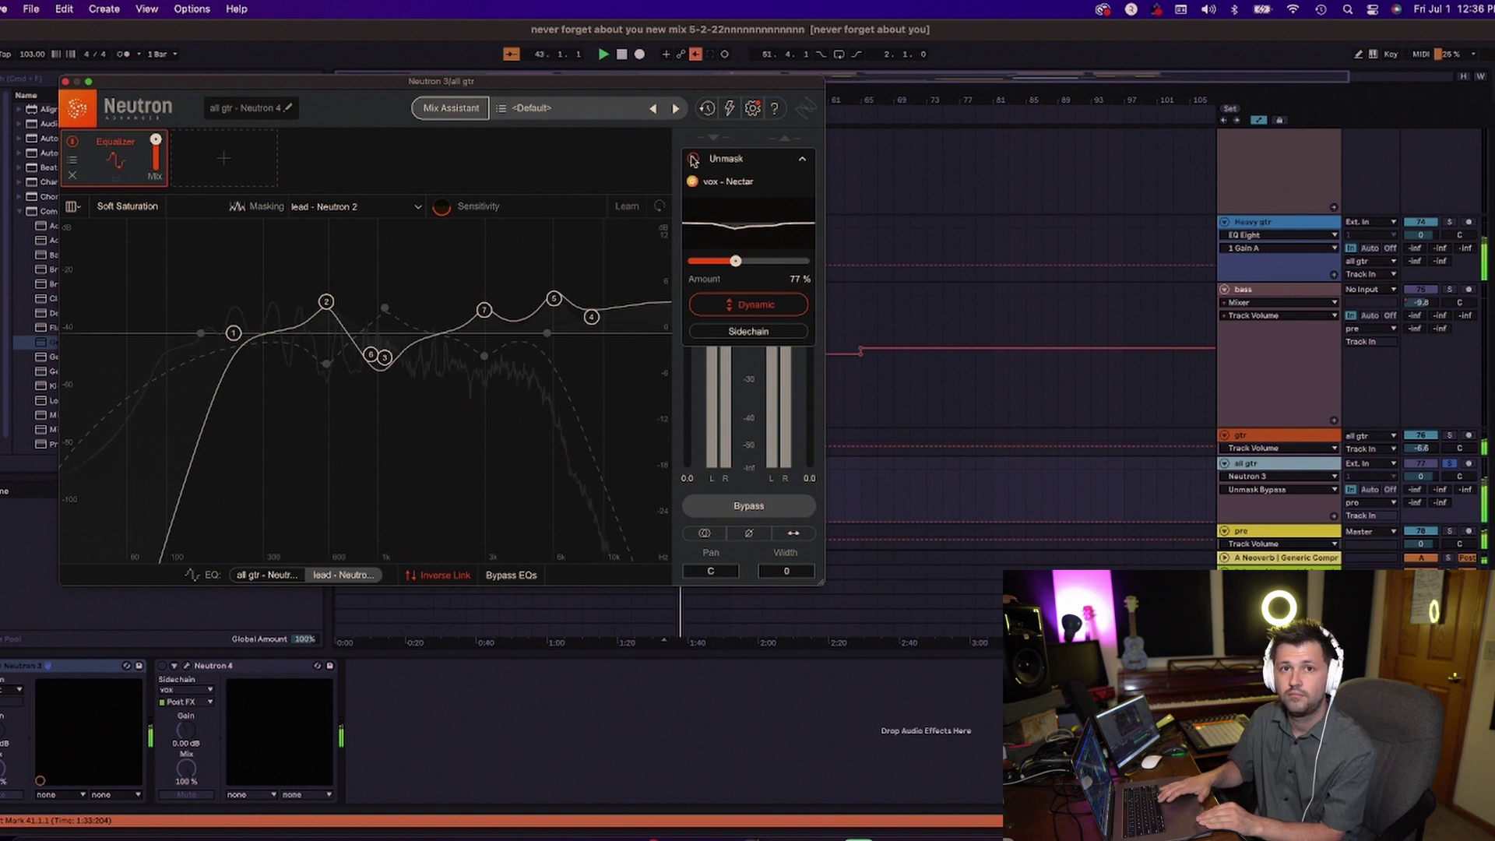
{"action": "key", "text": "space"}
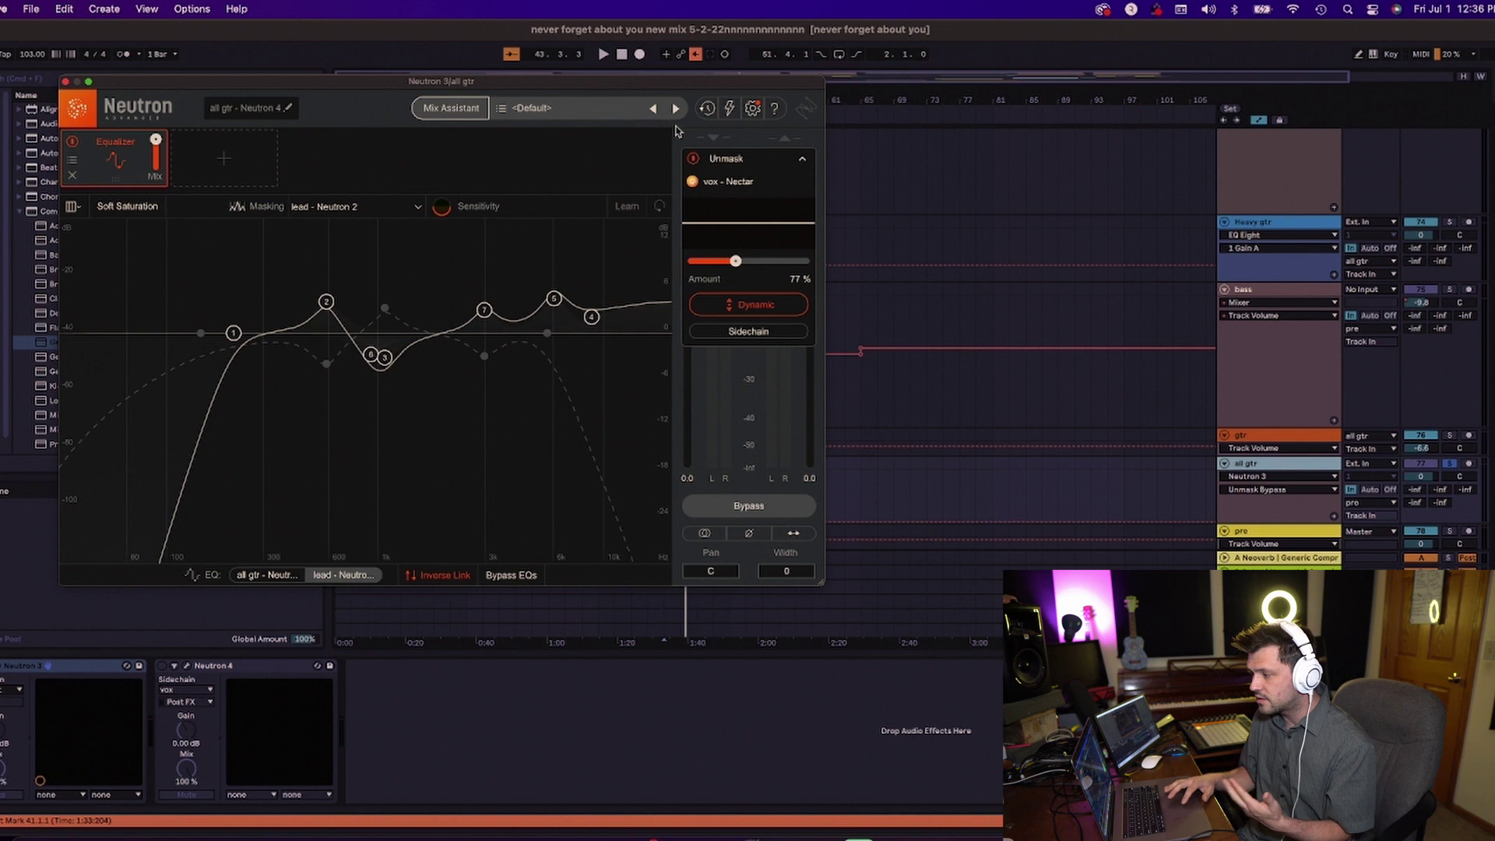
{"action": "left_click", "coordinate": [66, 83]}
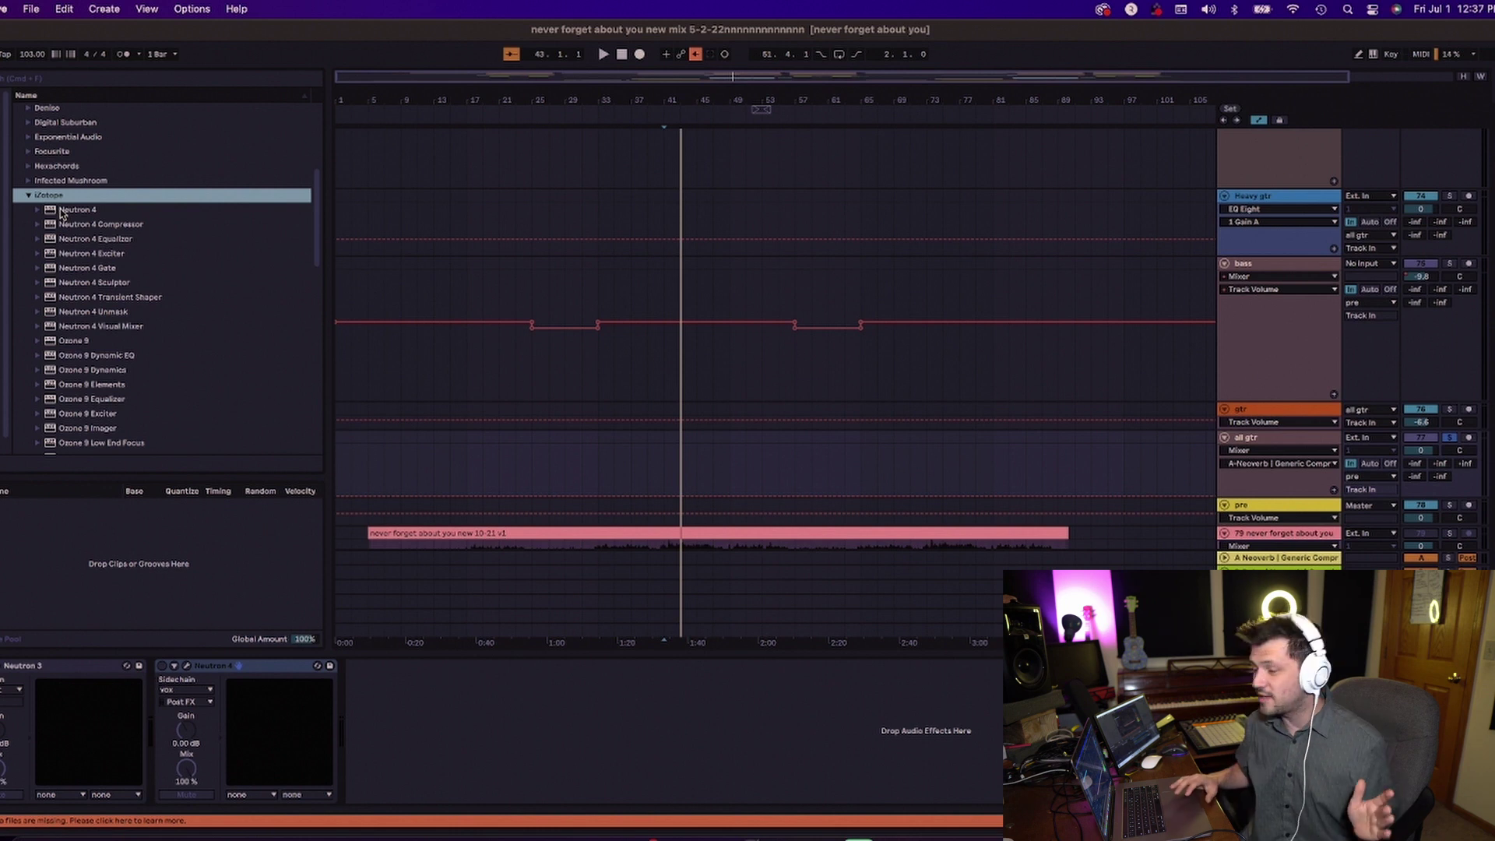
Add Neutron 4 to the all gtr track and replace its Equalizer module with Unmask.
{"action": "left_click", "coordinate": [62, 211]}
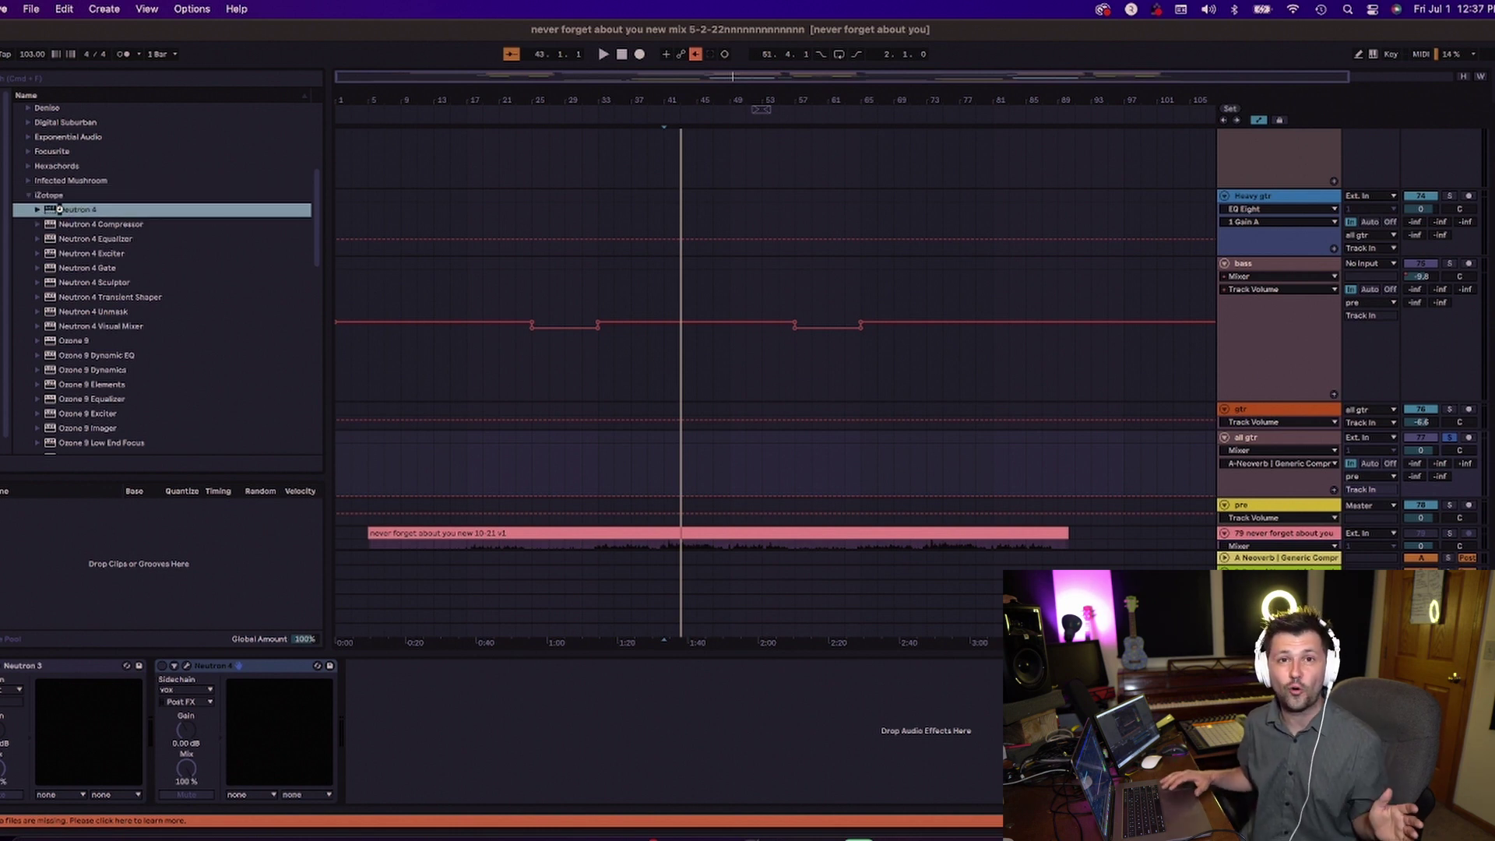
{"action": "double_click", "coordinate": [59, 209]}
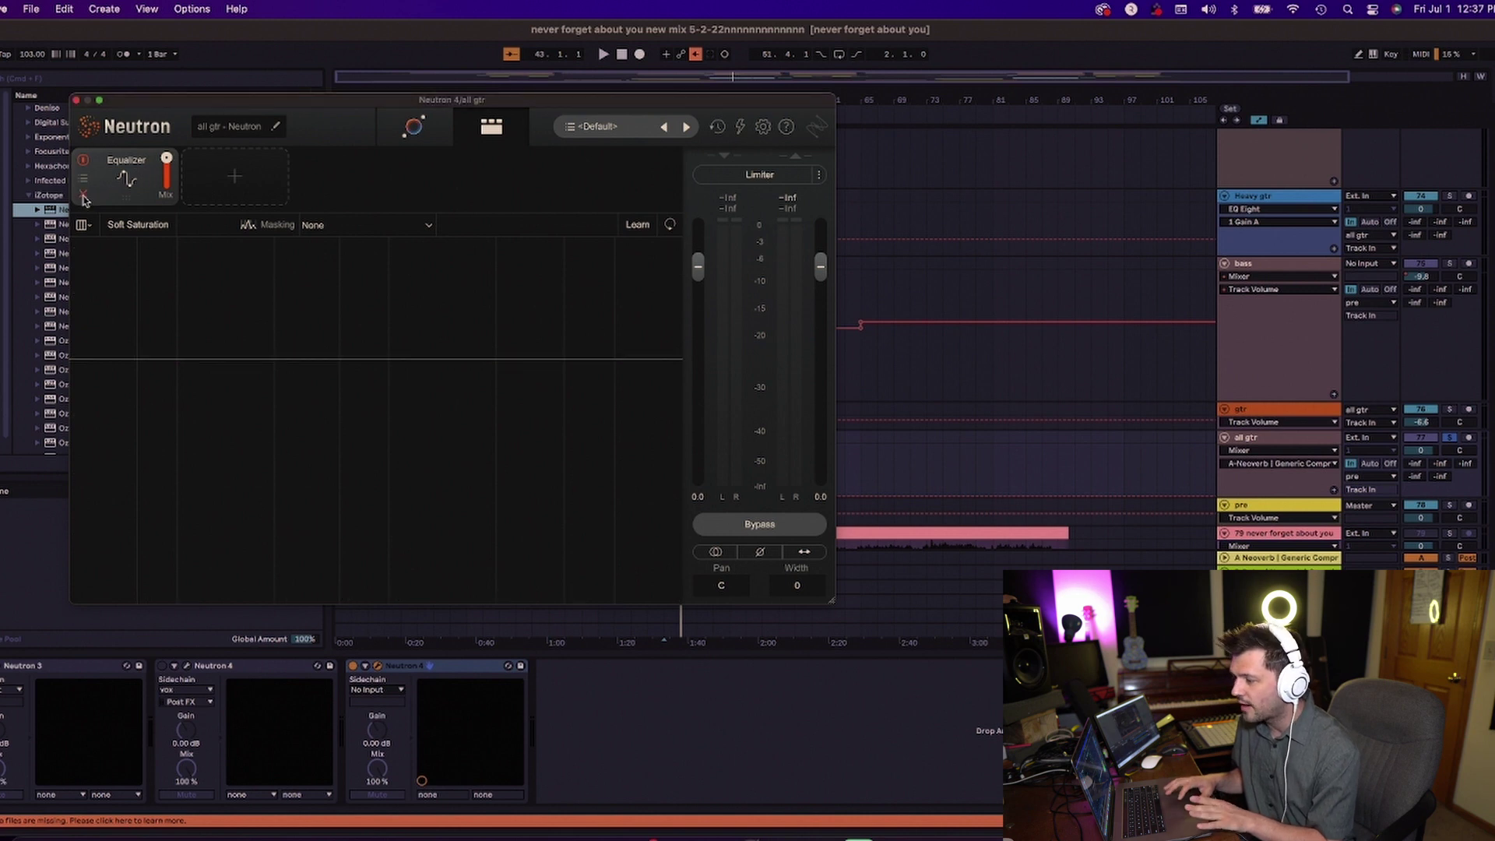
{"action": "left_click", "coordinate": [84, 195]}
{"action": "left_click", "coordinate": [84, 200]}
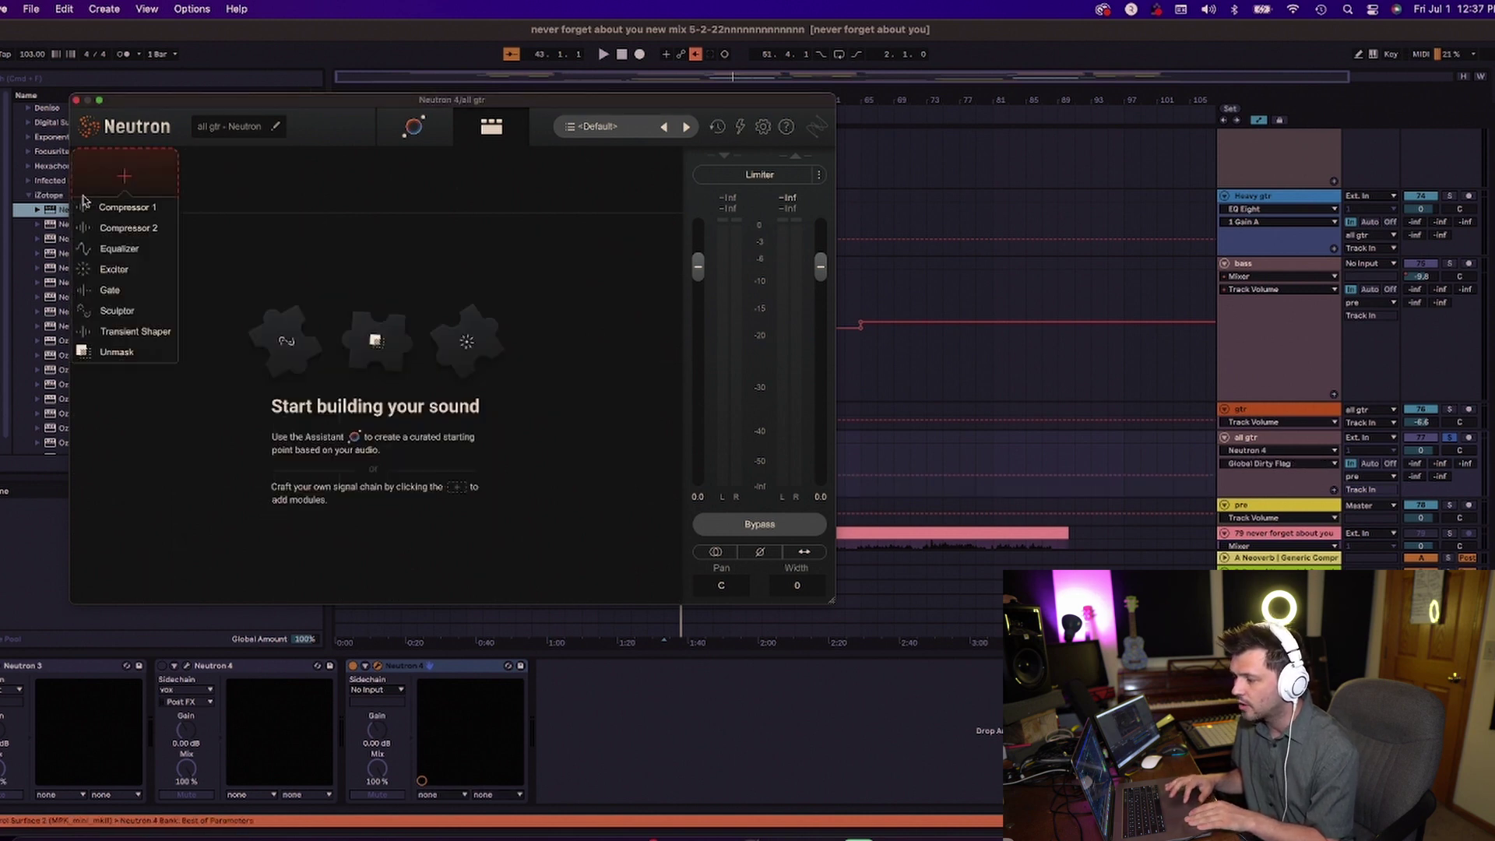
{"action": "left_click", "coordinate": [116, 351]}
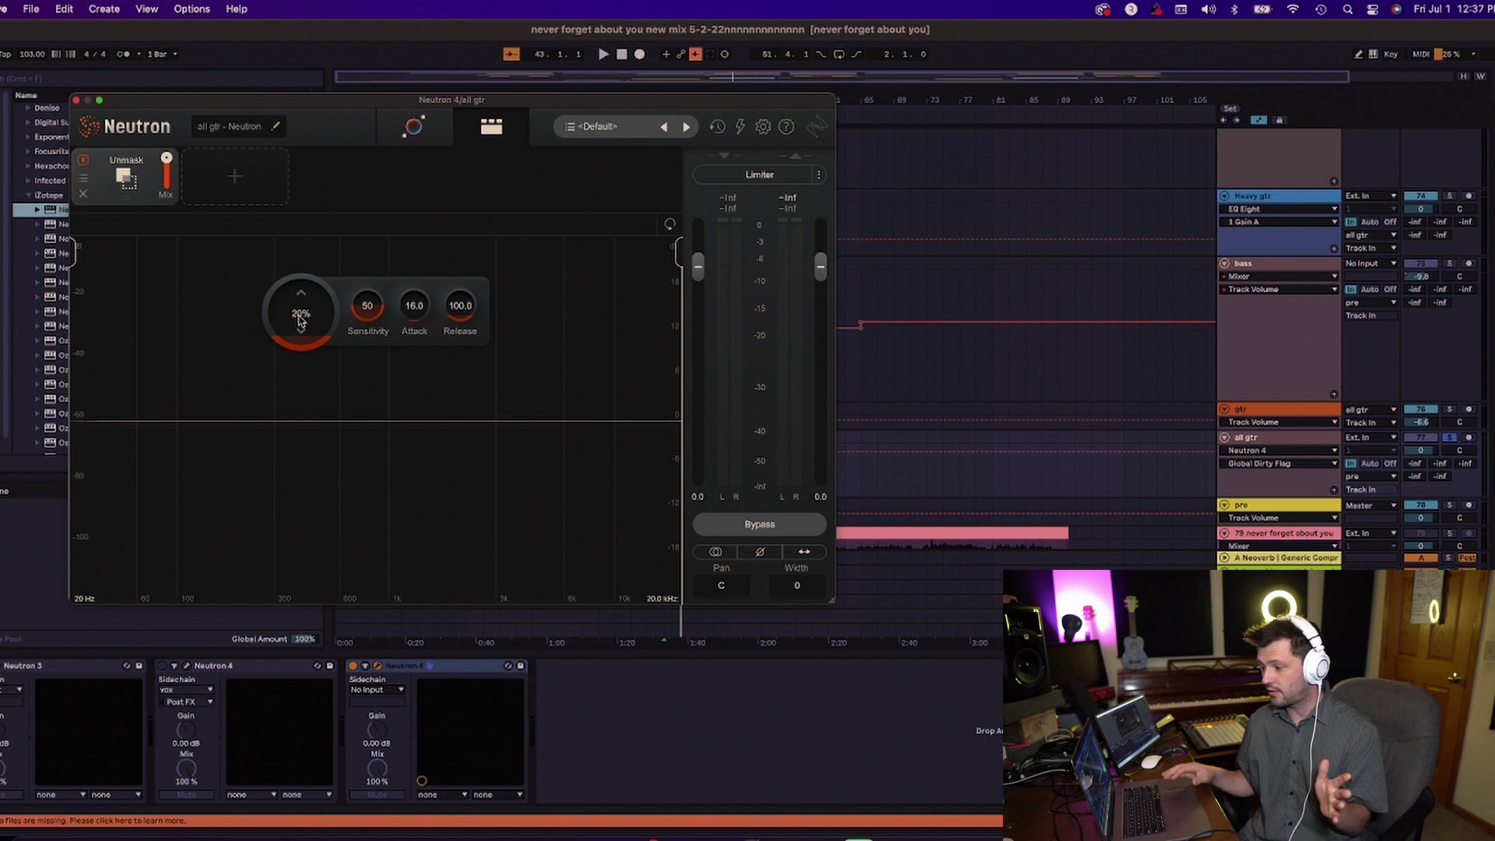
Set the new Neutron 4's sidechain input to vox and audition Unmask on the guitars.
{"action": "left_click", "coordinate": [398, 690]}
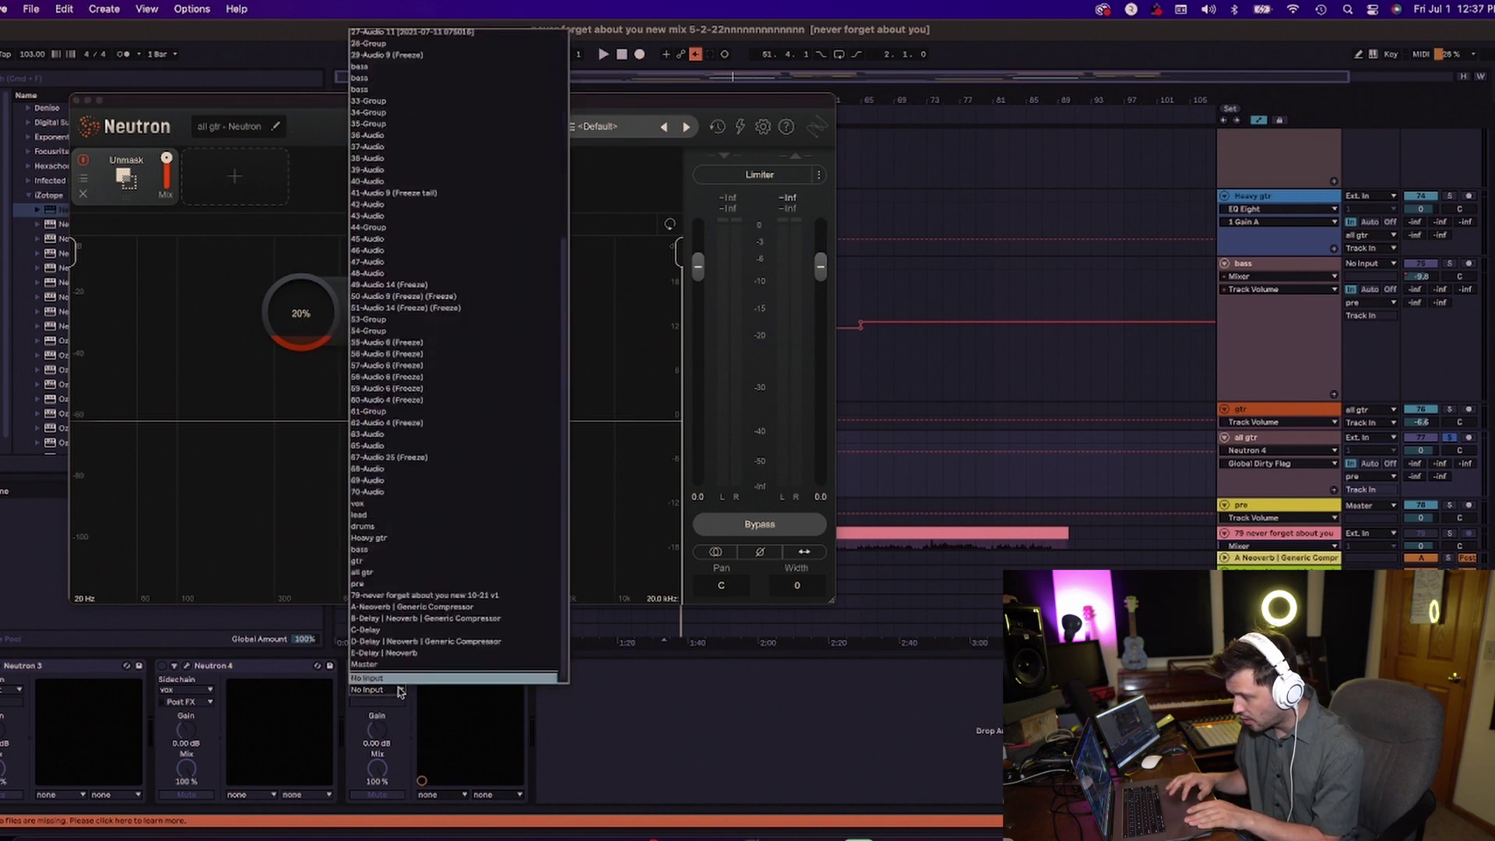
{"action": "left_click", "coordinate": [415, 503]}
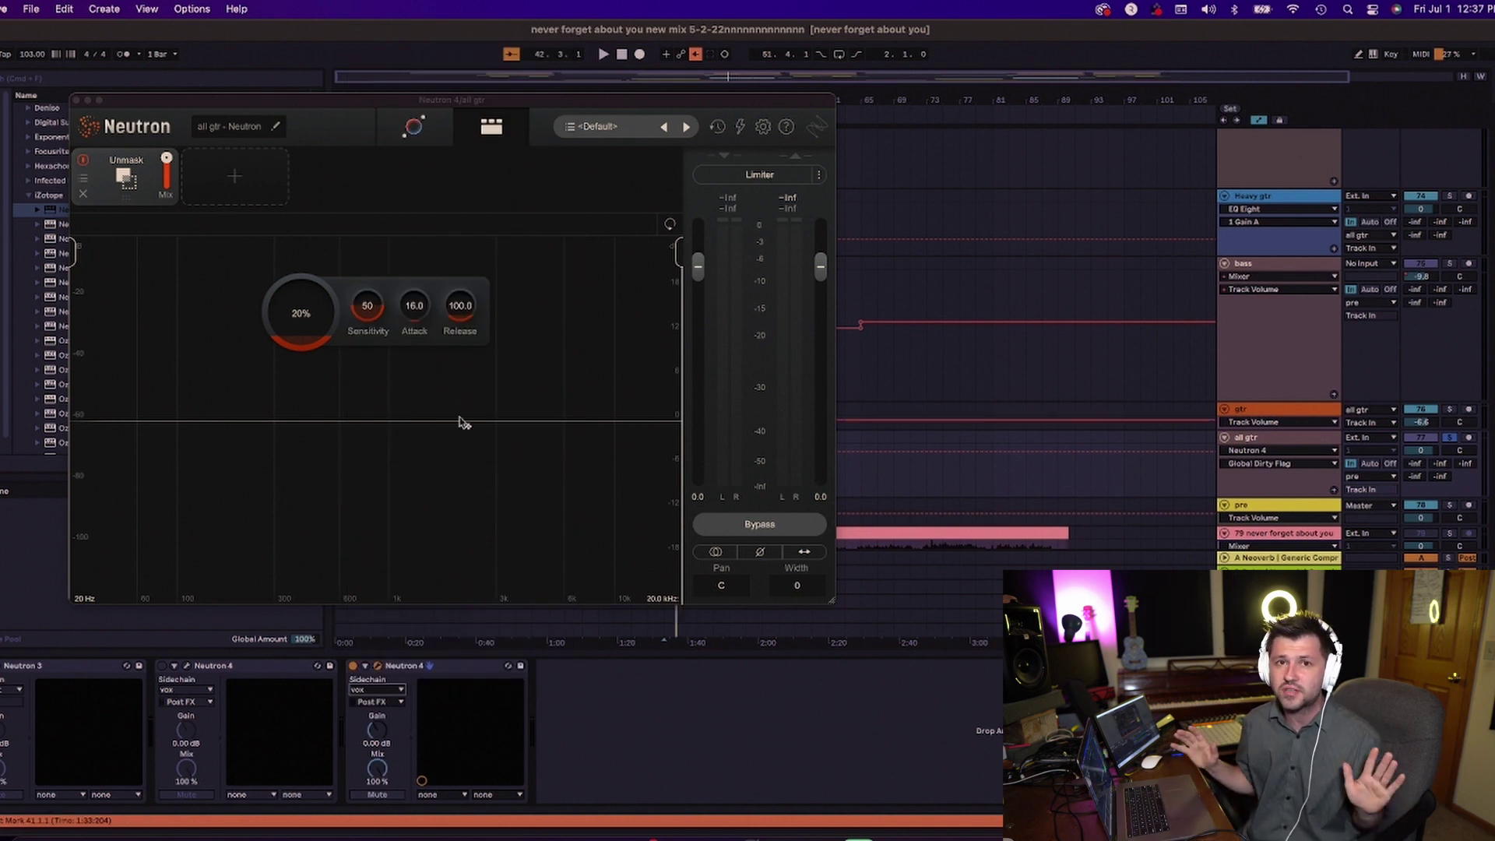
{"action": "key", "text": "space"}
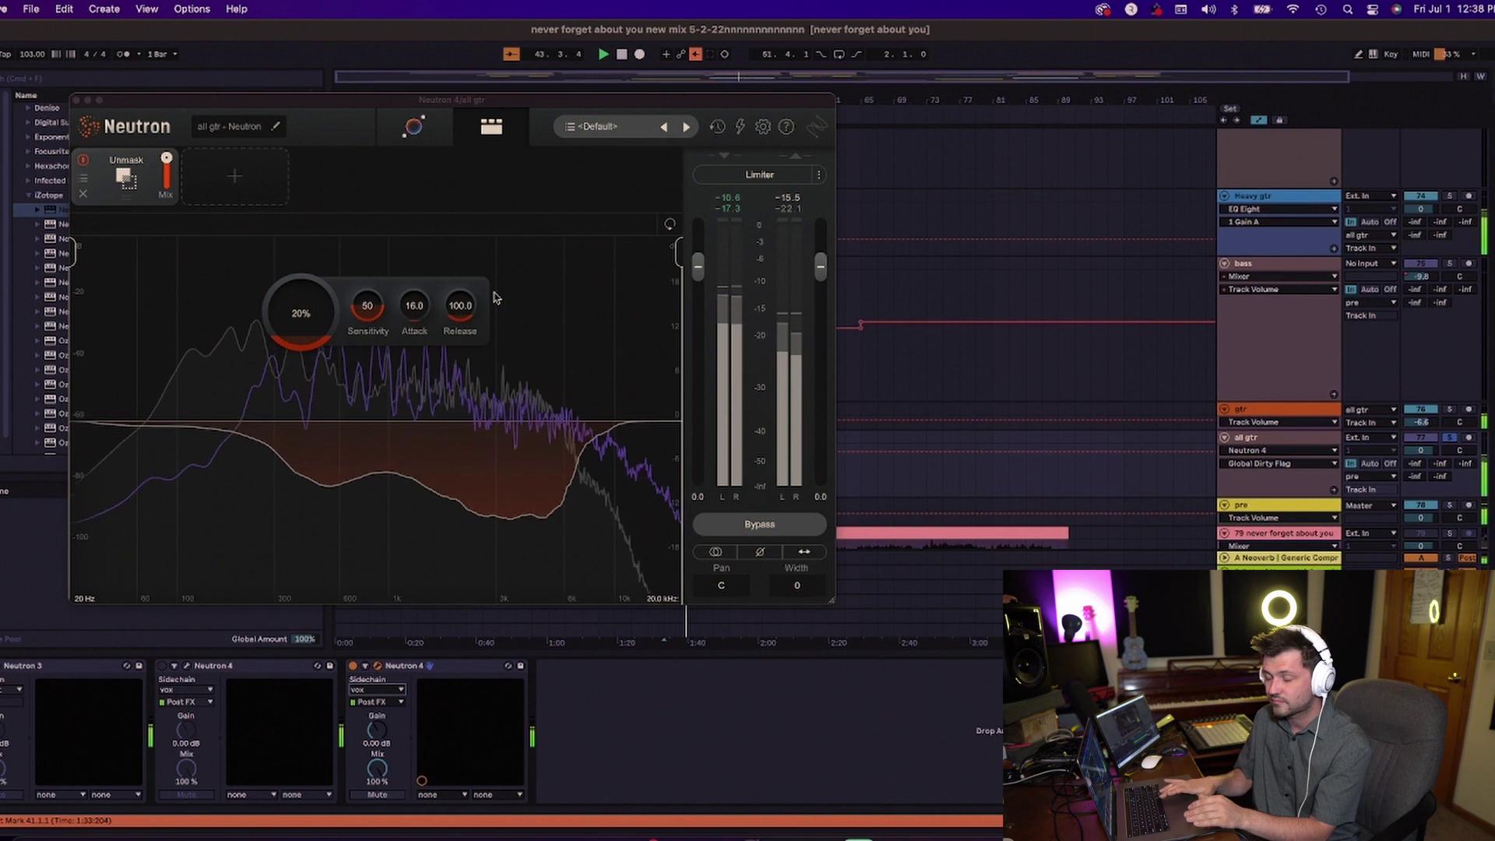
{"action": "key", "text": "space"}
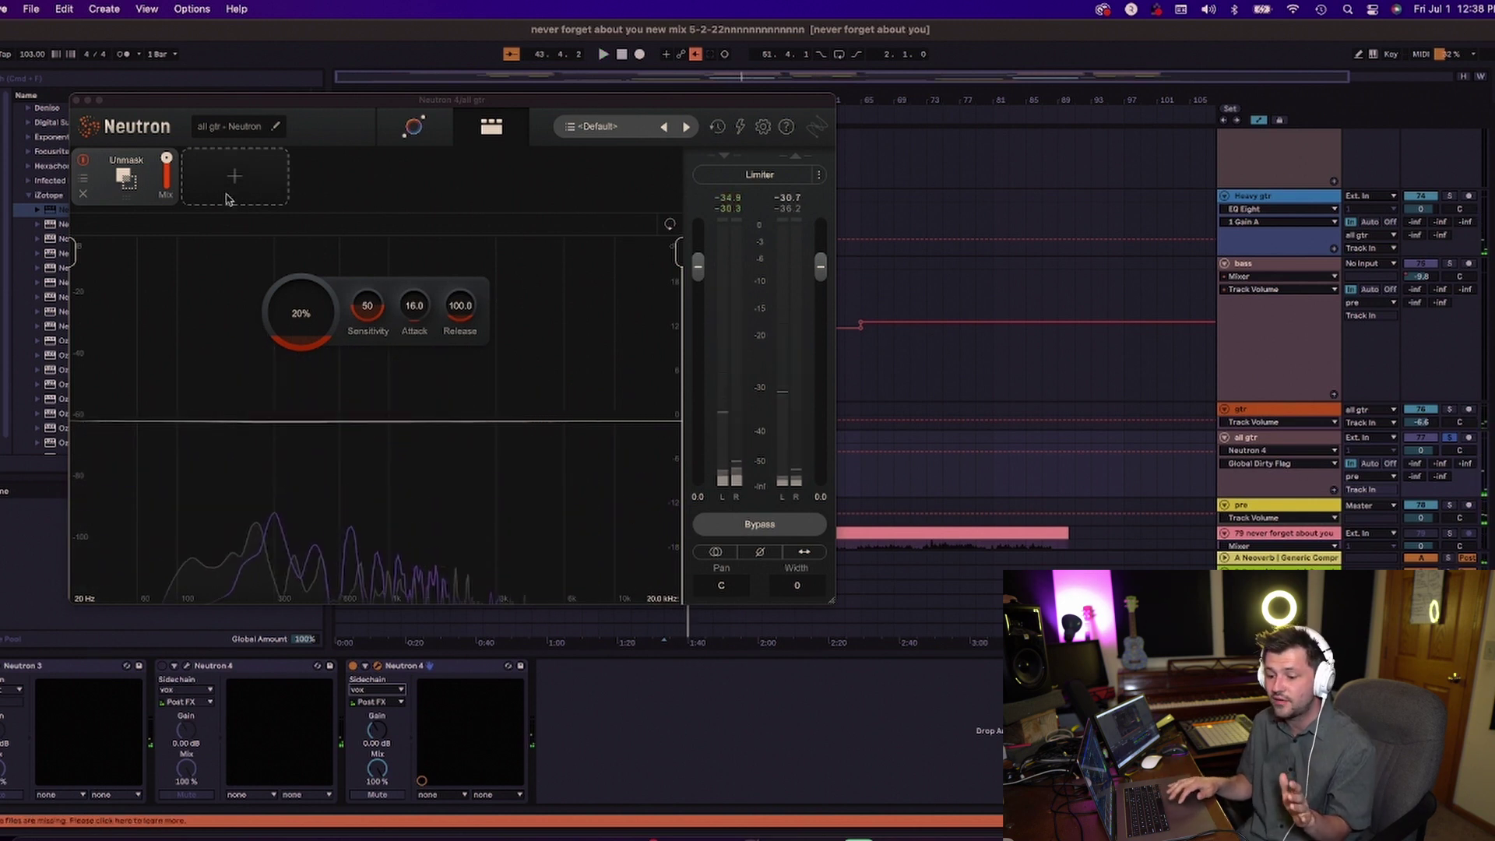
Set Unmask's sensitivity to 13 and amount to 29% on the guitars while auditioning playback.
{"action": "left_click_drag", "start_coordinate": [362, 331], "coordinate": [379, 371]}
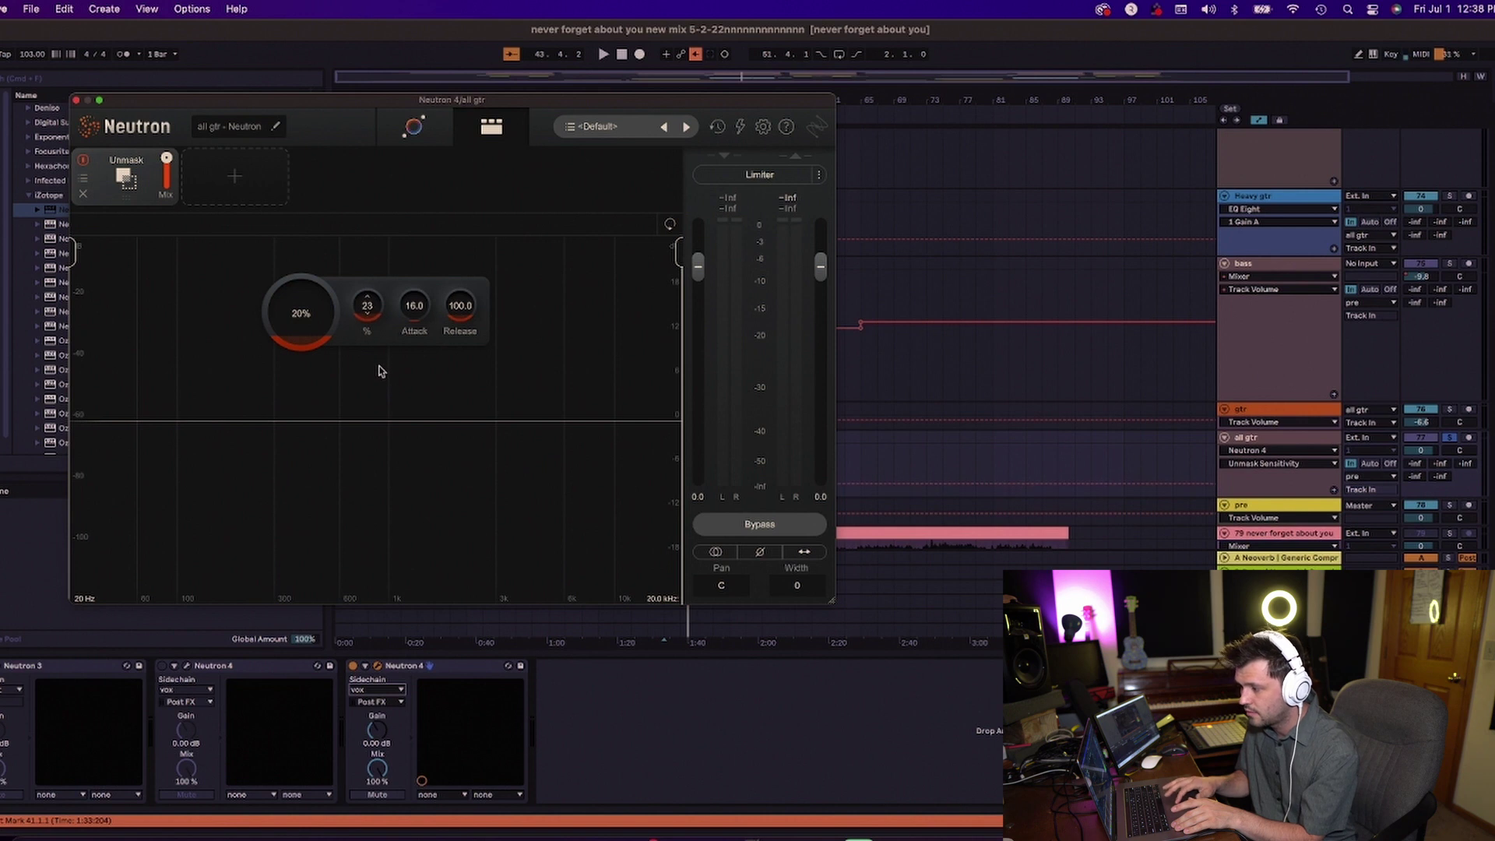
{"action": "key", "text": "space"}
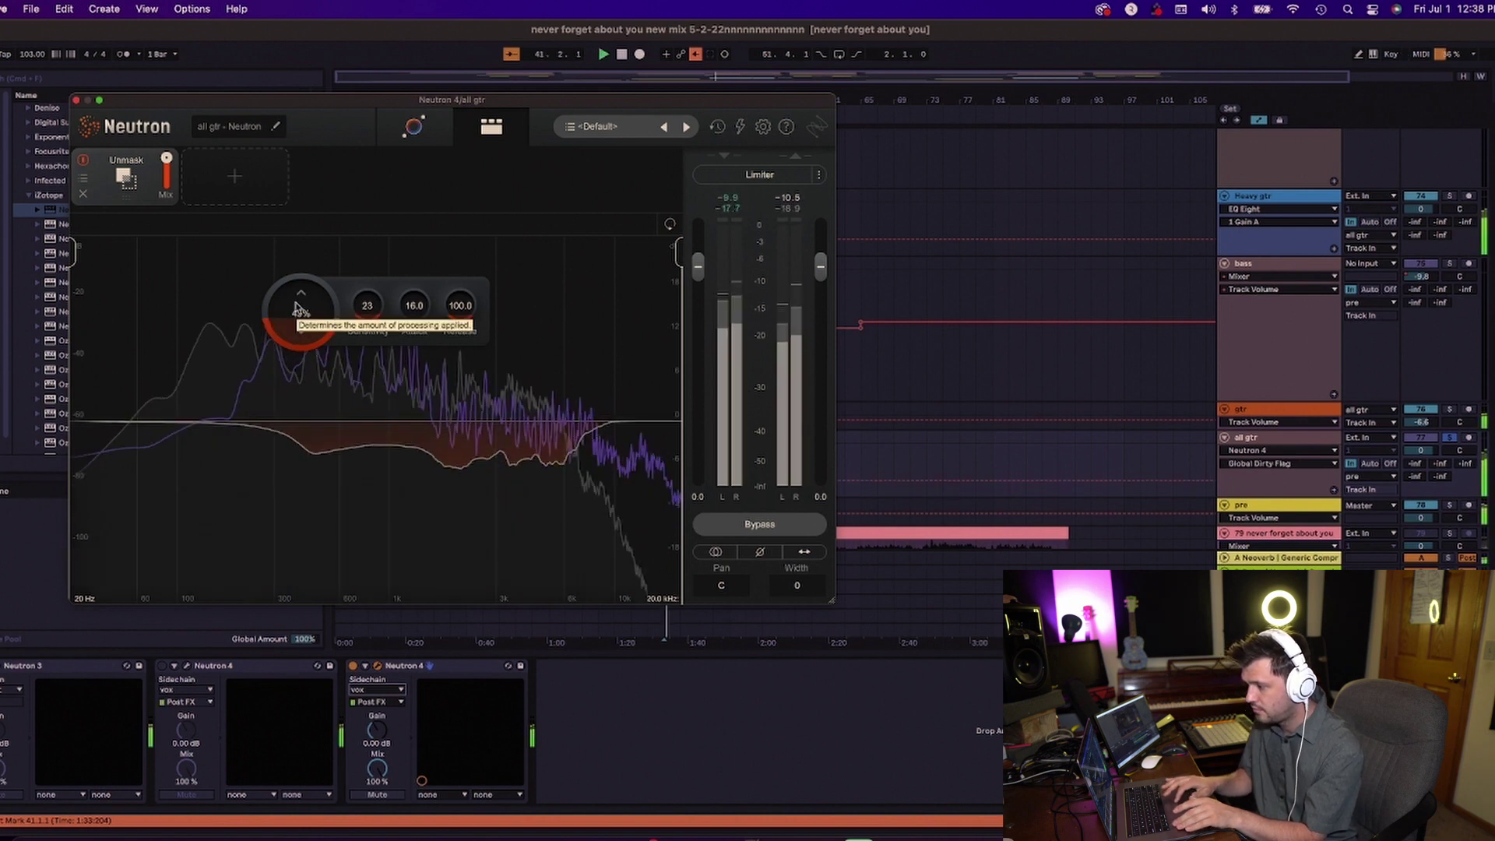
{"action": "left_click_drag", "start_coordinate": [374, 305], "coordinate": [371, 334]}
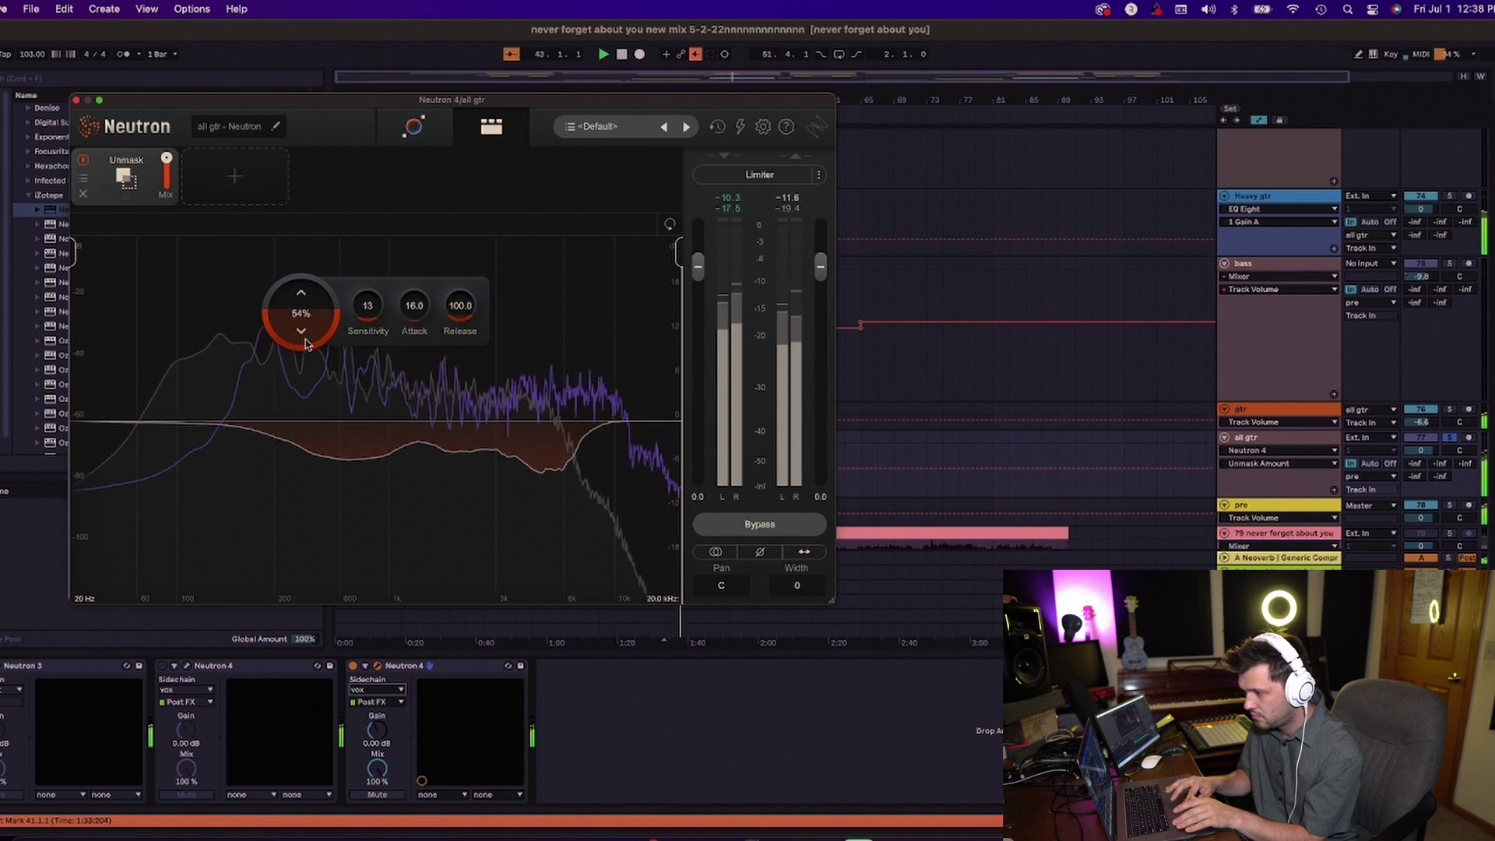
{"action": "left_click_drag", "start_coordinate": [310, 377], "coordinate": [308, 382]}
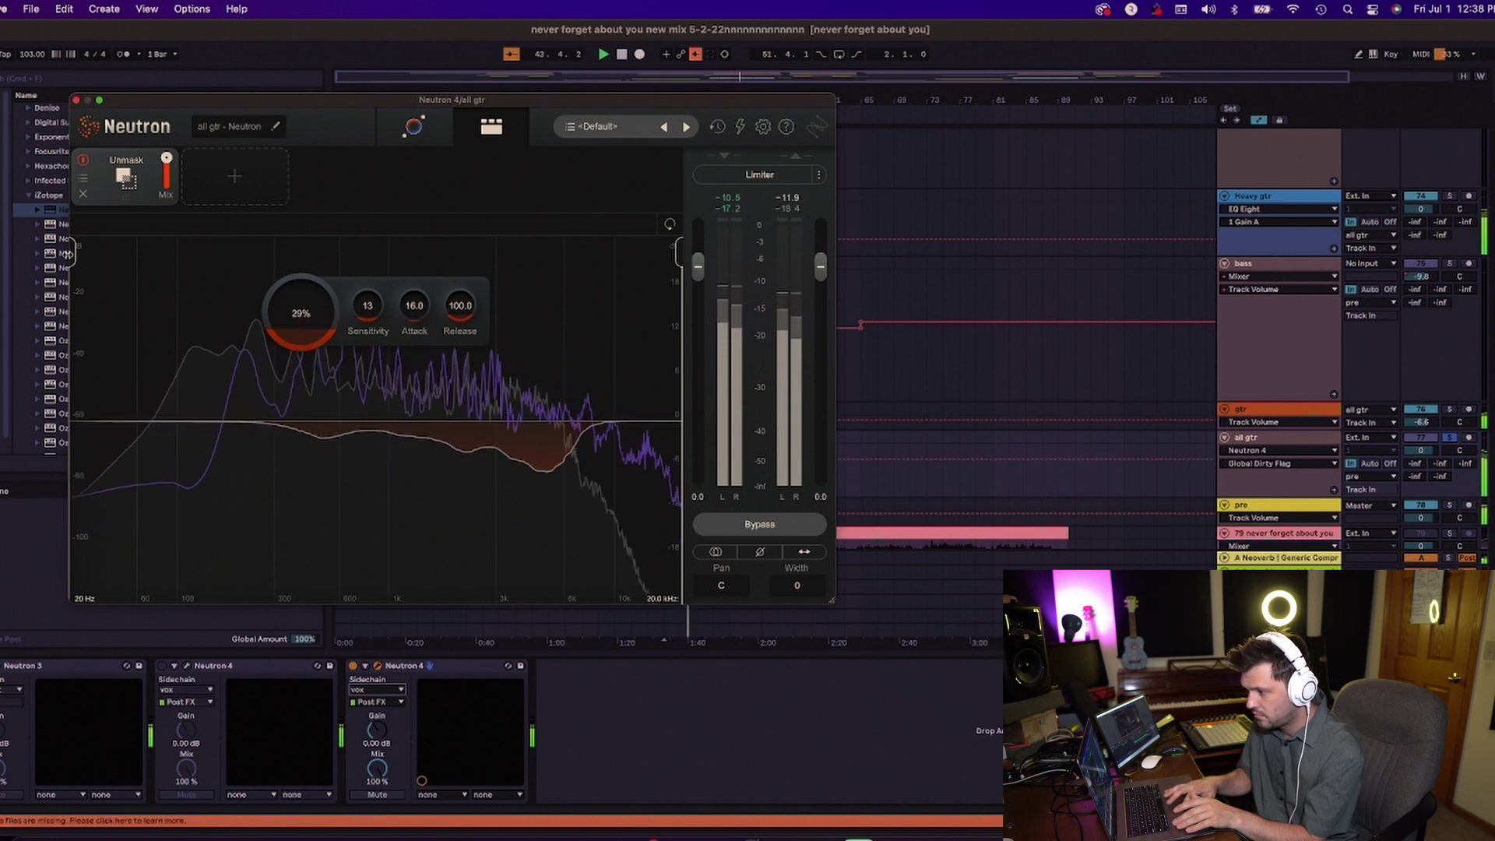
Limit Unmask's action region to 376 Hz through 4.8 kHz and restart playback.
{"action": "left_click_drag", "start_coordinate": [73, 250], "coordinate": [295, 250]}
{"action": "key", "text": "space"}
{"action": "left_click_drag", "start_coordinate": [686, 248], "coordinate": [539, 266]}
{"action": "key", "text": "space"}
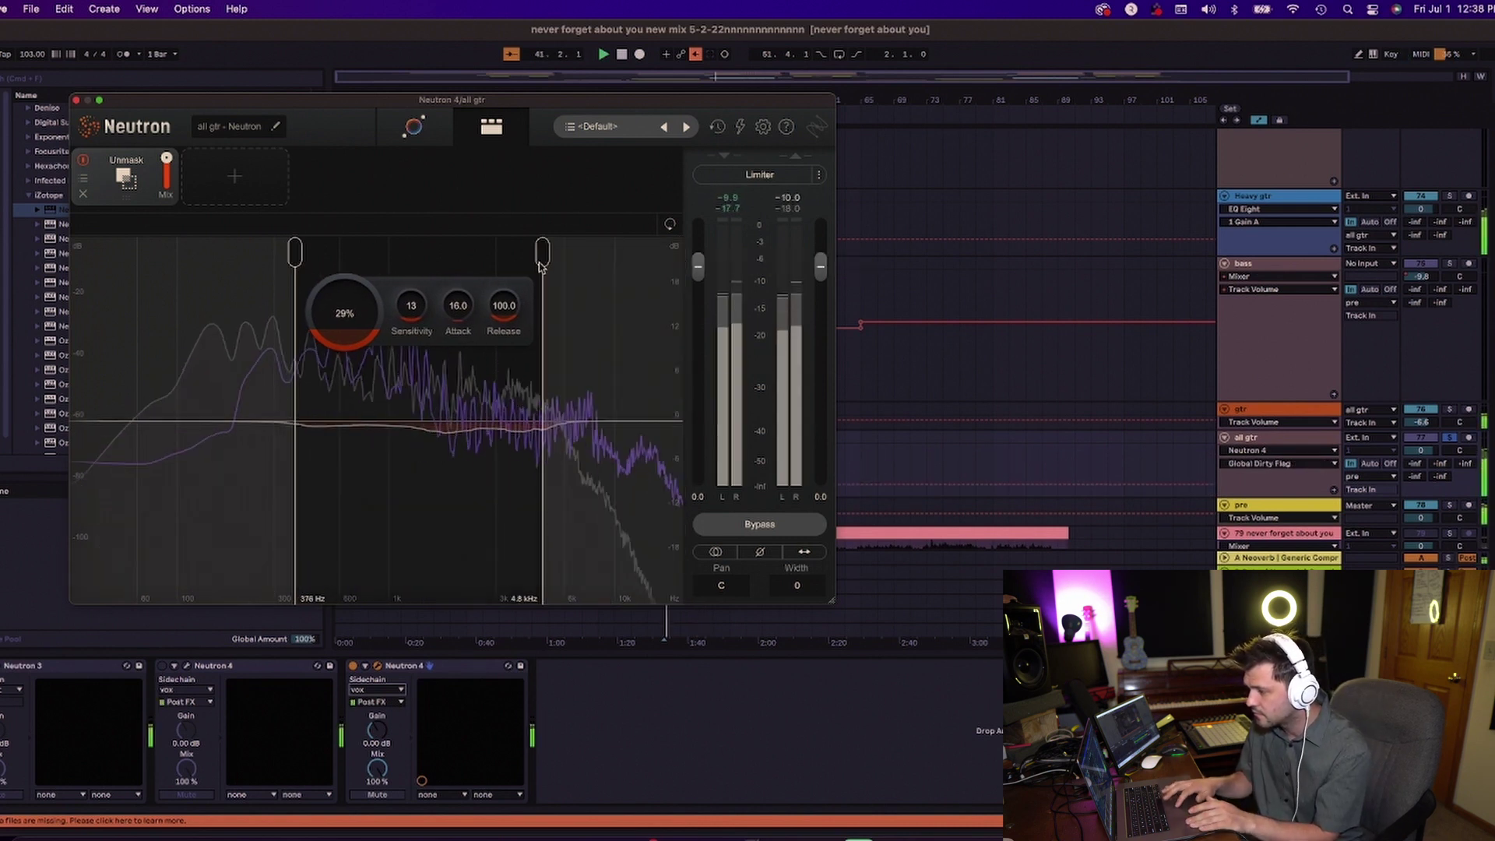
Narrow Unmask's action region on the guitars to 1.3 kHz through 4.5 kHz during playback.
{"action": "left_click_drag", "start_coordinate": [295, 251], "coordinate": [395, 260]}
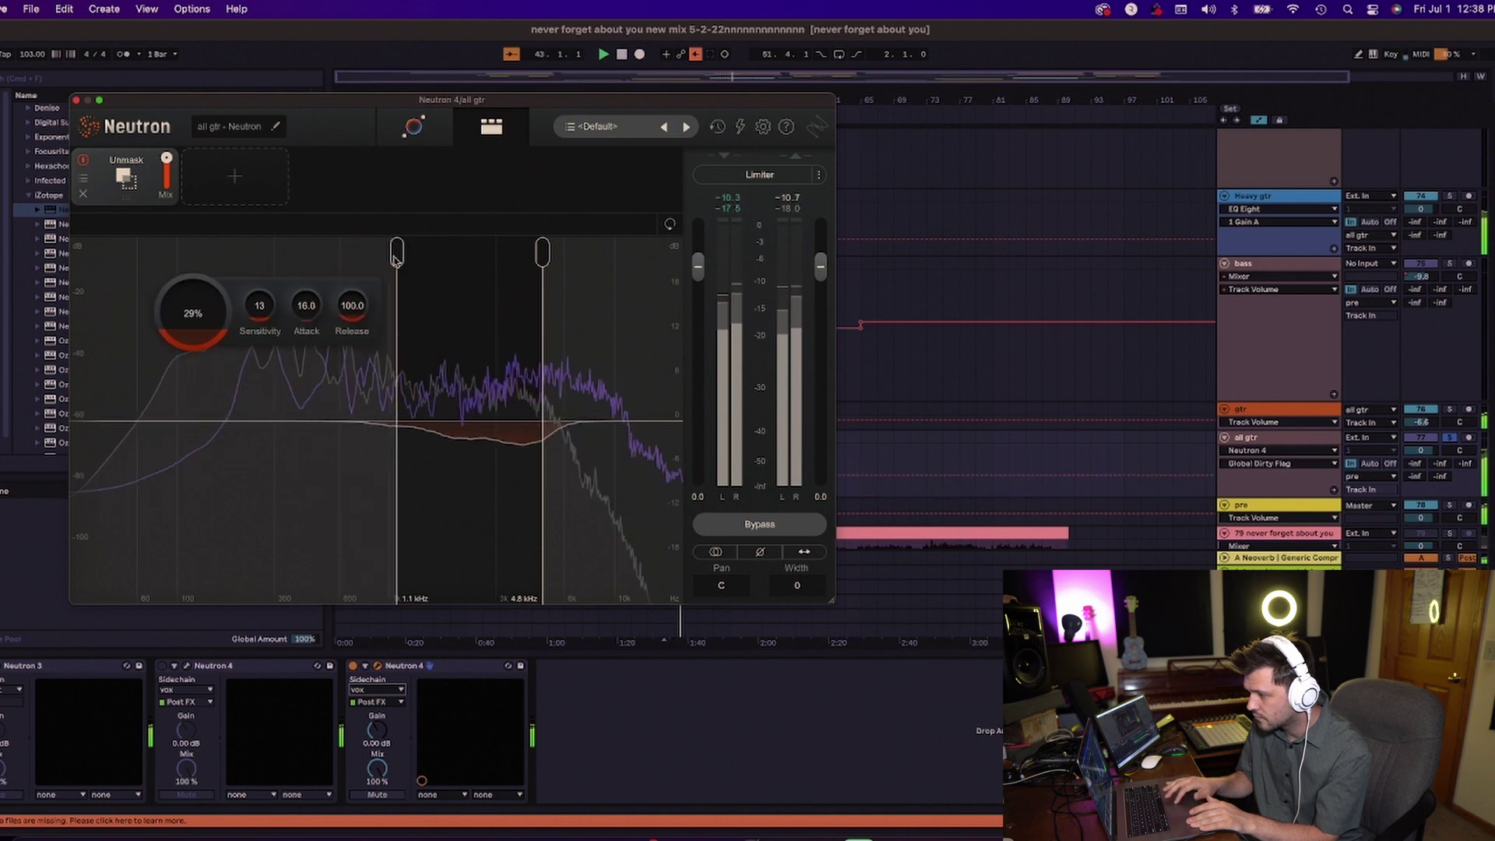
{"action": "left_click_drag", "start_coordinate": [542, 253], "coordinate": [556, 257]}
{"action": "left_click_drag", "start_coordinate": [397, 253], "coordinate": [426, 260]}
{"action": "left_click_drag", "start_coordinate": [555, 257], "coordinate": [541, 259]}
{"action": "left_click_drag", "start_coordinate": [427, 252], "coordinate": [411, 251]}
{"action": "left_click_drag", "start_coordinate": [542, 255], "coordinate": [530, 257]}
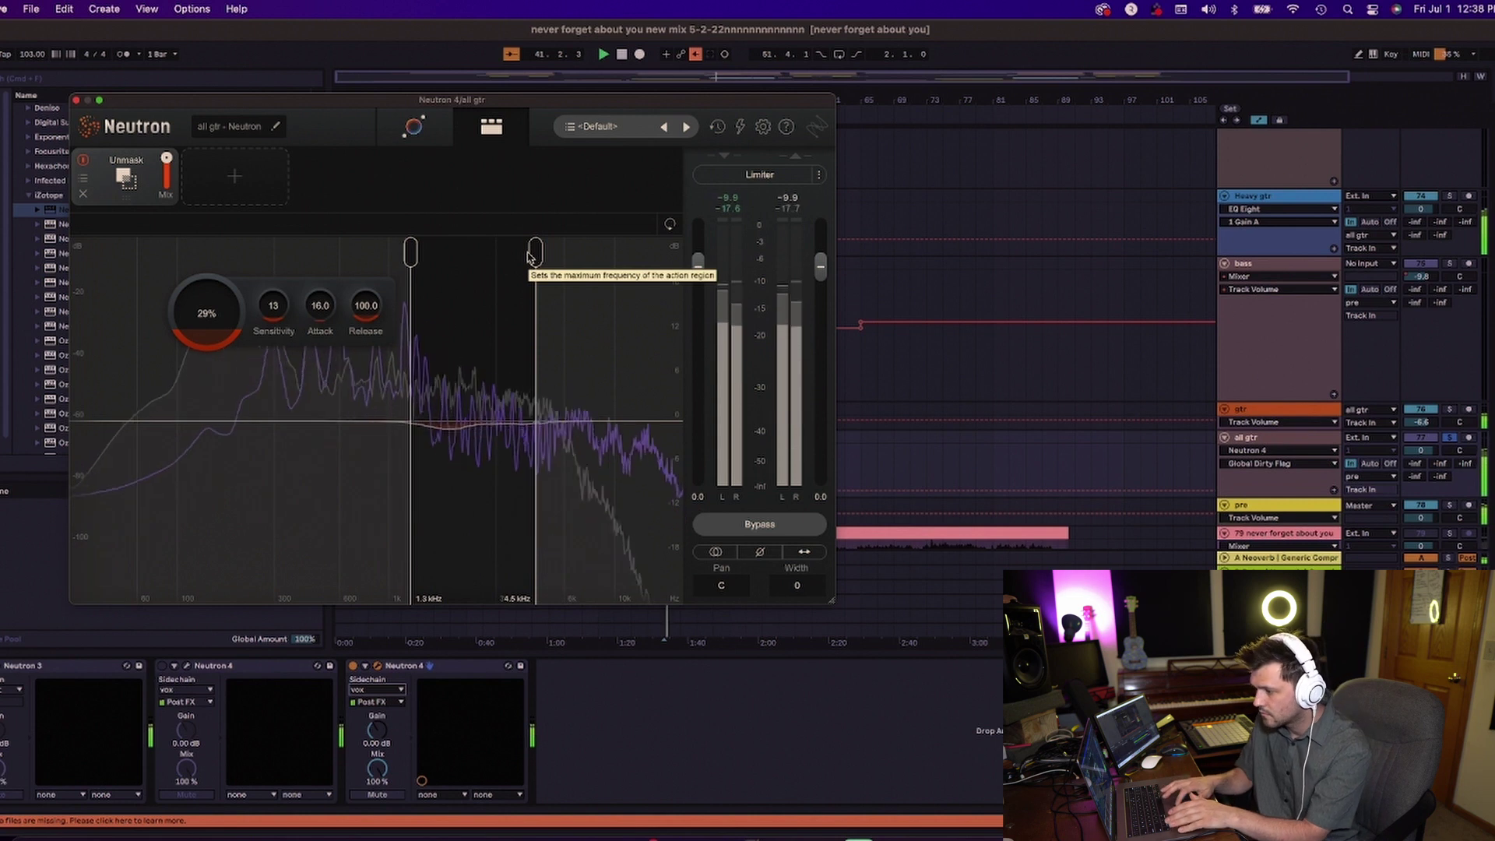
Set Unmask's amount to 21% and sensitivity to 26, and deactivate the Neutron 4 device on the guitars, closing its window.
{"action": "left_click_drag", "start_coordinate": [222, 334], "coordinate": [279, 288]}
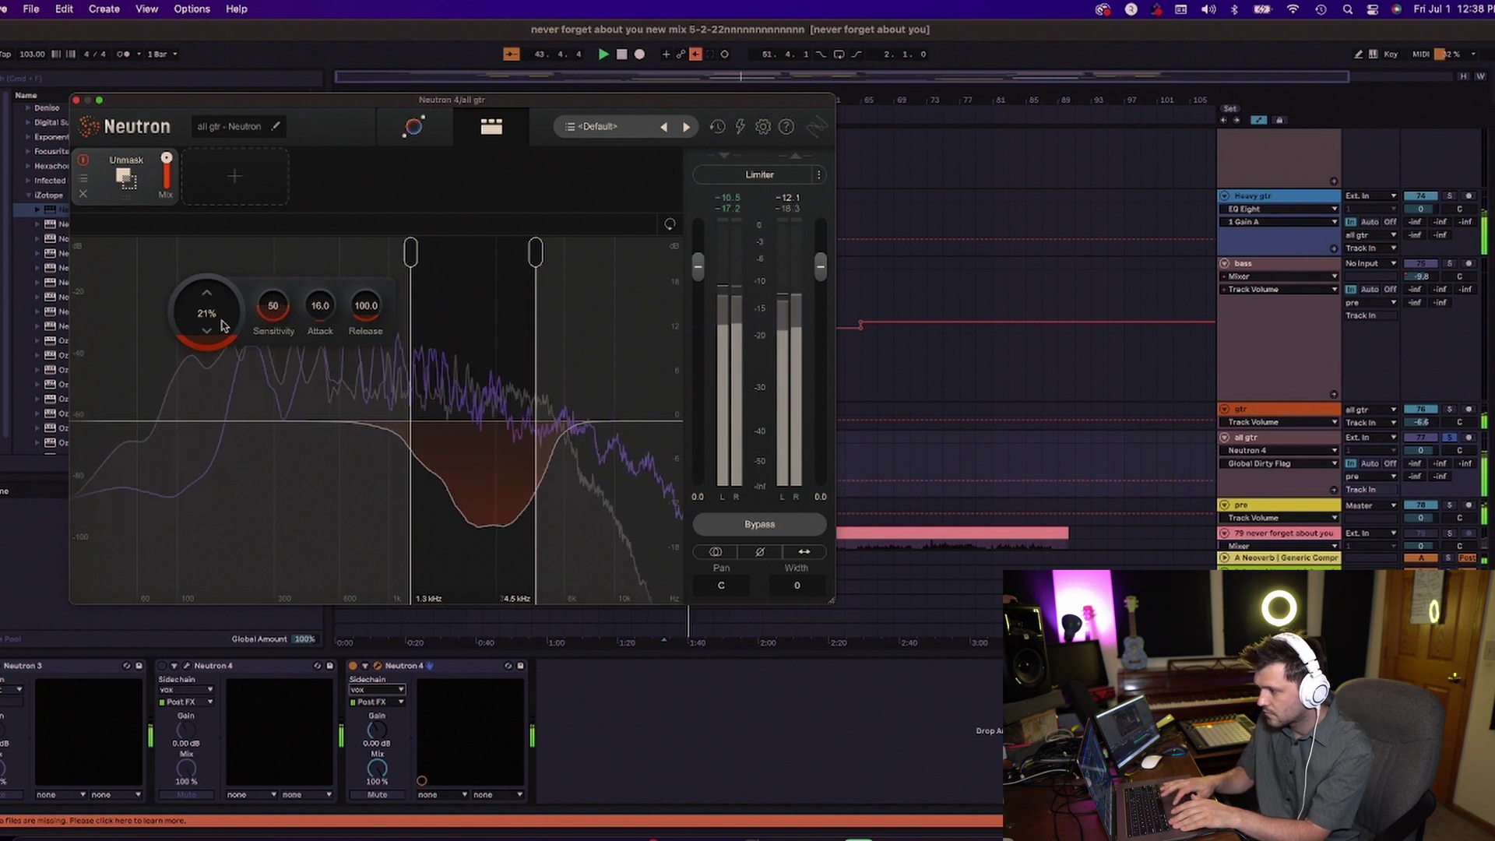
{"action": "left_click_drag", "start_coordinate": [285, 303], "coordinate": [281, 332]}
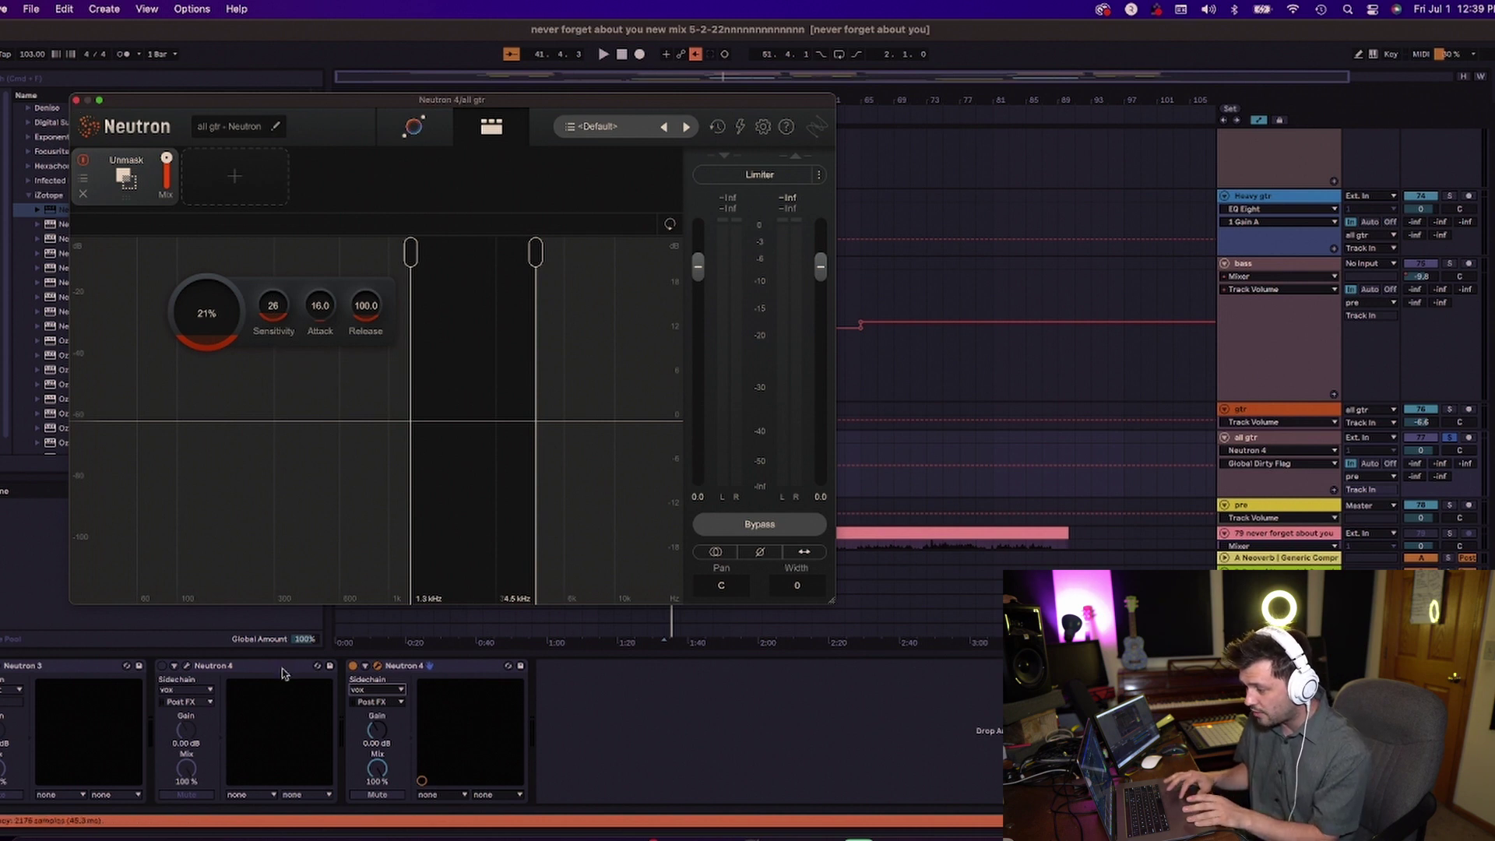
{"action": "left_click", "coordinate": [353, 667]}
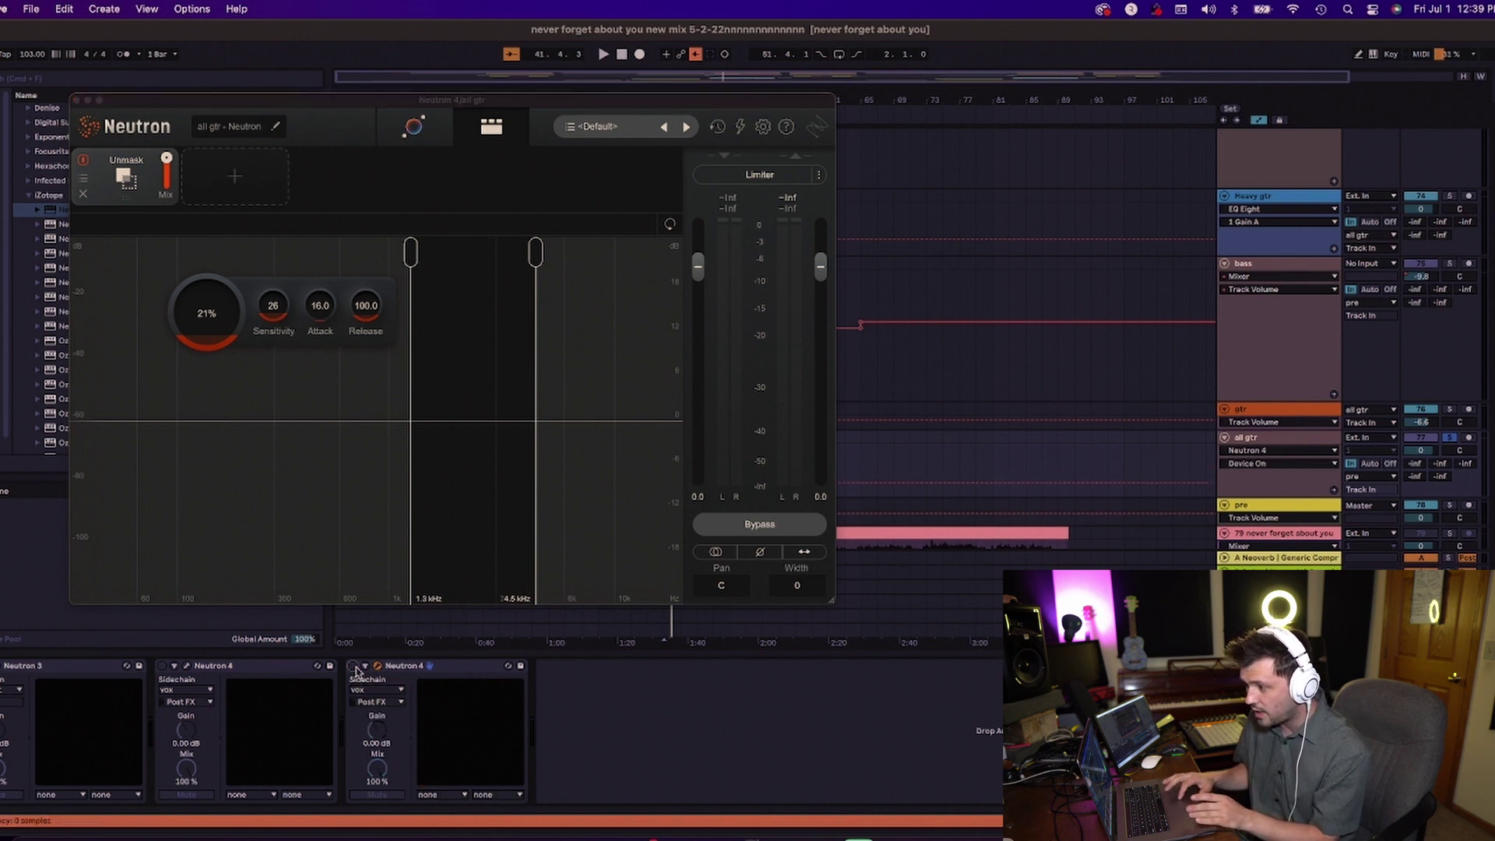
{"action": "left_click", "coordinate": [76, 100]}
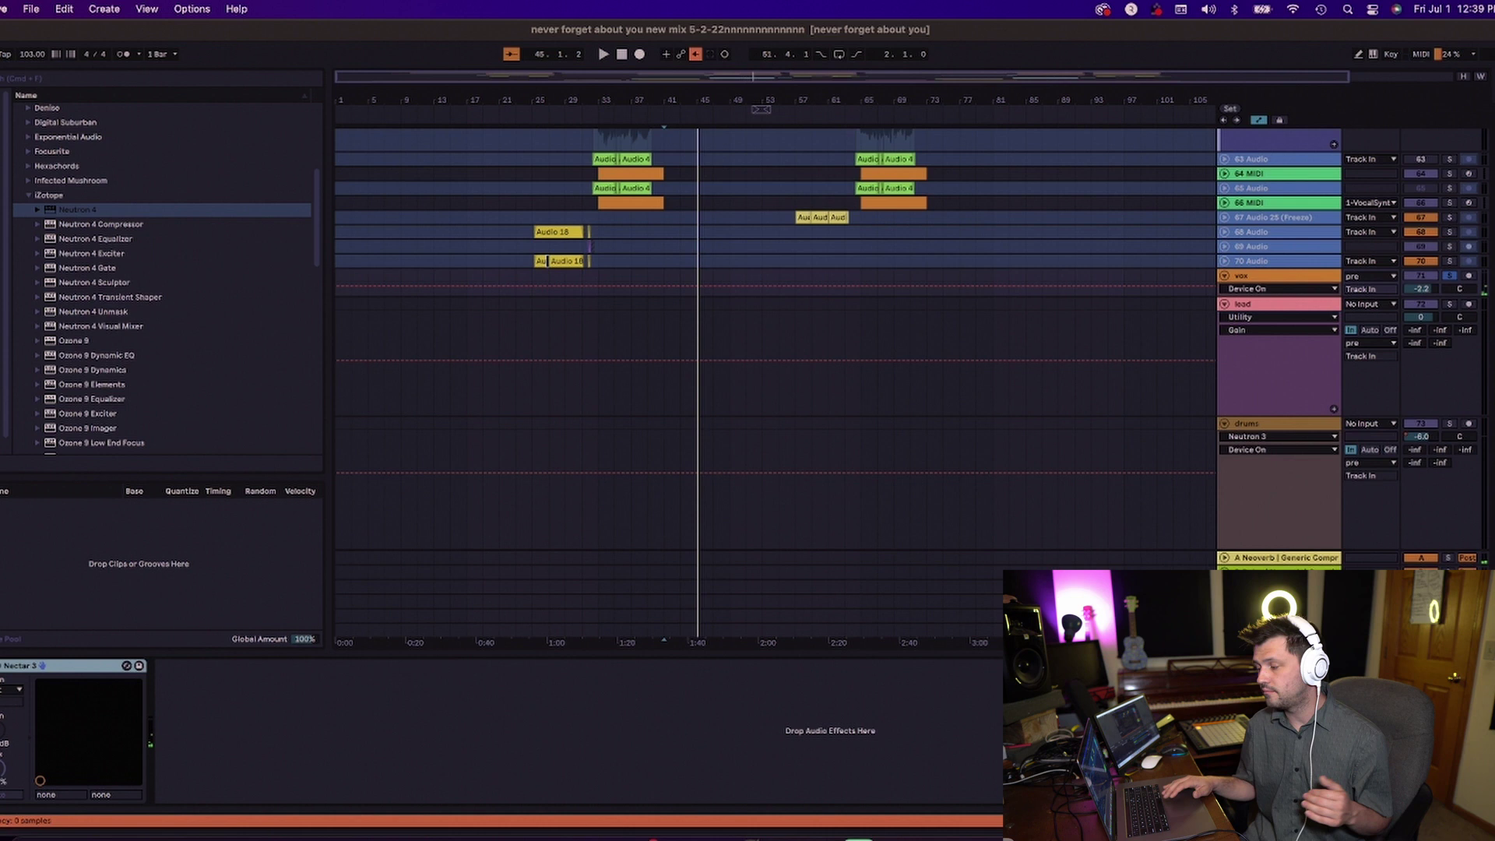
Audition the soloed vox track and select the lead track below it to show its effects.
{"action": "key", "text": "space"}
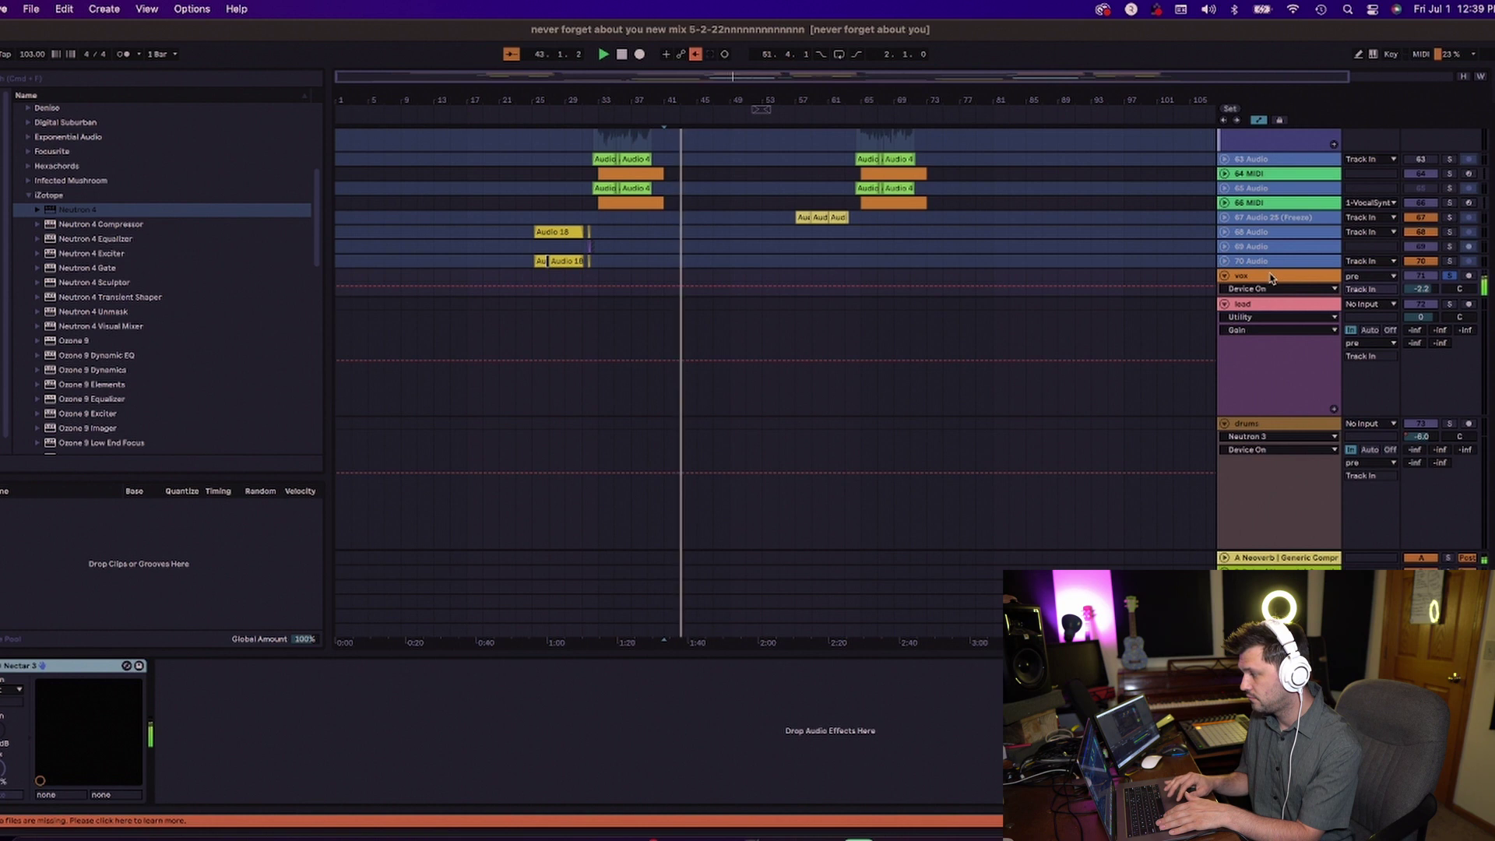
{"action": "left_click", "coordinate": [1271, 278]}
{"action": "key", "text": "Down"}
{"action": "key", "text": "space"}
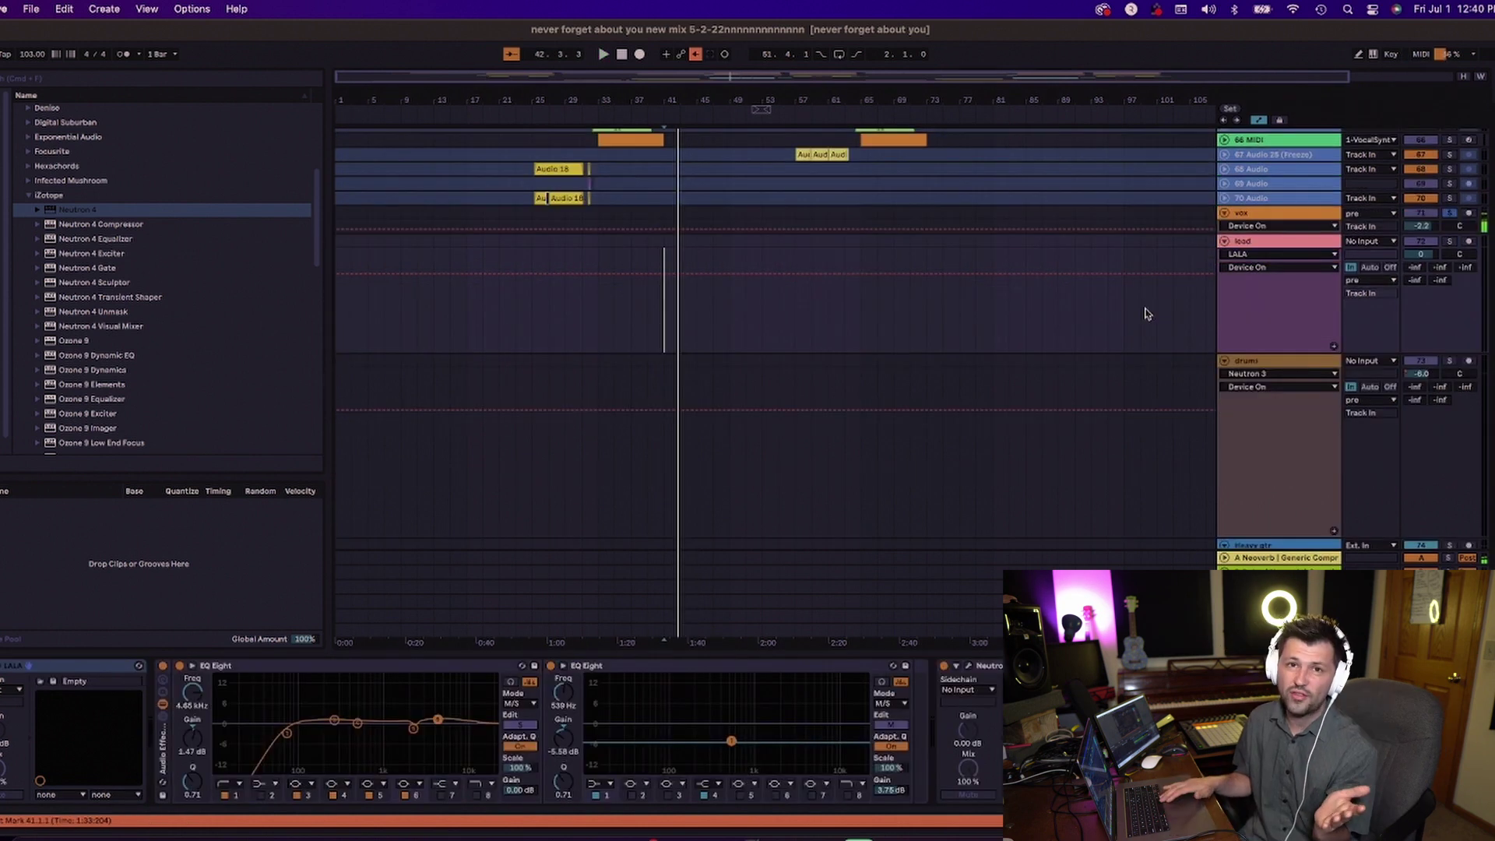
{"action": "key", "text": "space"}
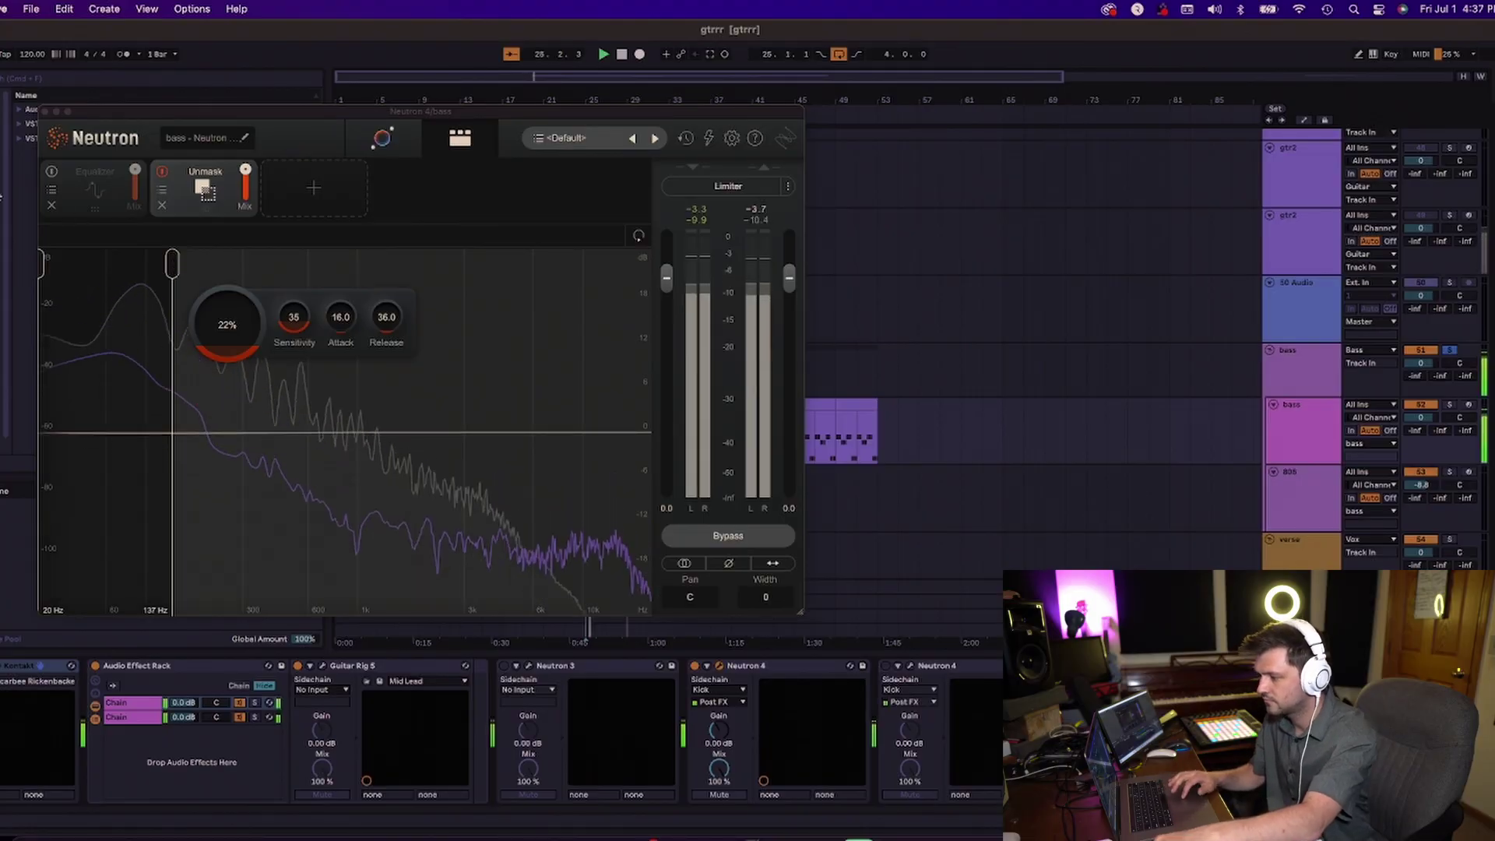
Compare the bass with Unmask bypassed and enabled, and set Unmask's attack to 5.0.
{"action": "left_click", "coordinate": [162, 172]}
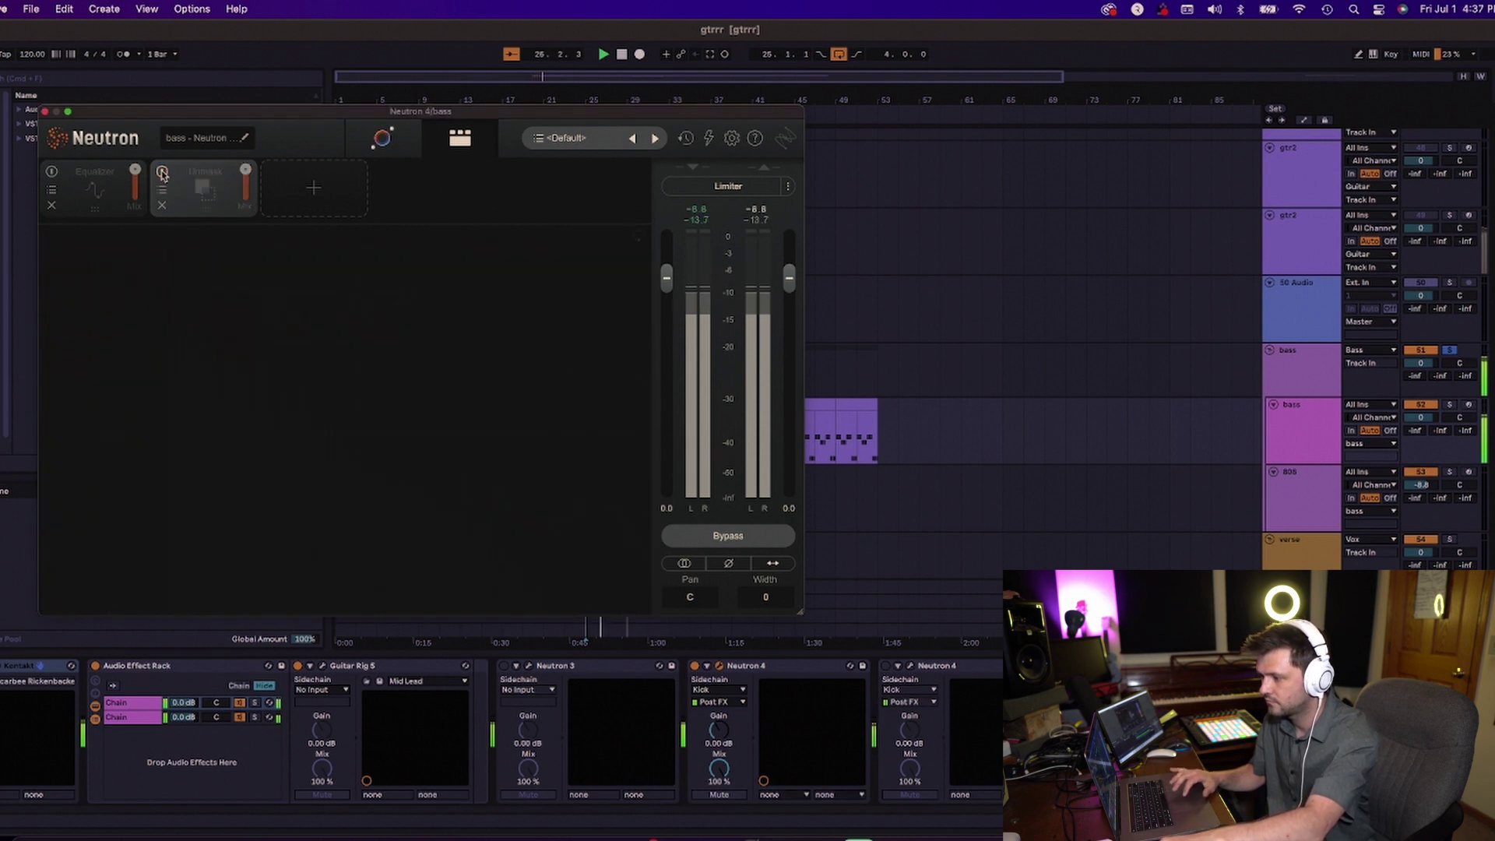
{"action": "left_click", "coordinate": [162, 172]}
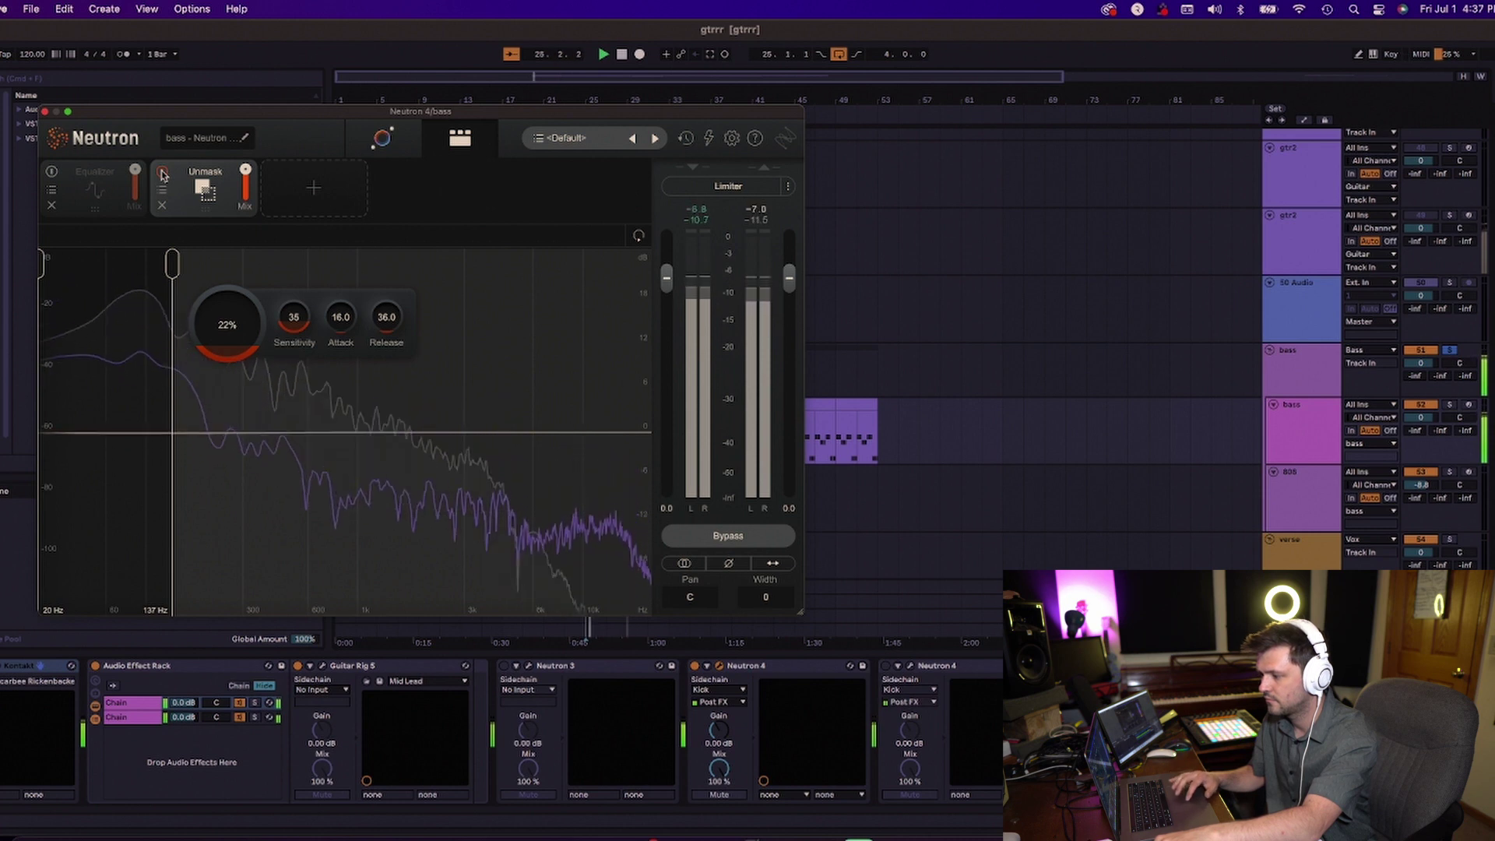
{"action": "left_click_drag", "start_coordinate": [341, 317], "coordinate": [341, 413]}
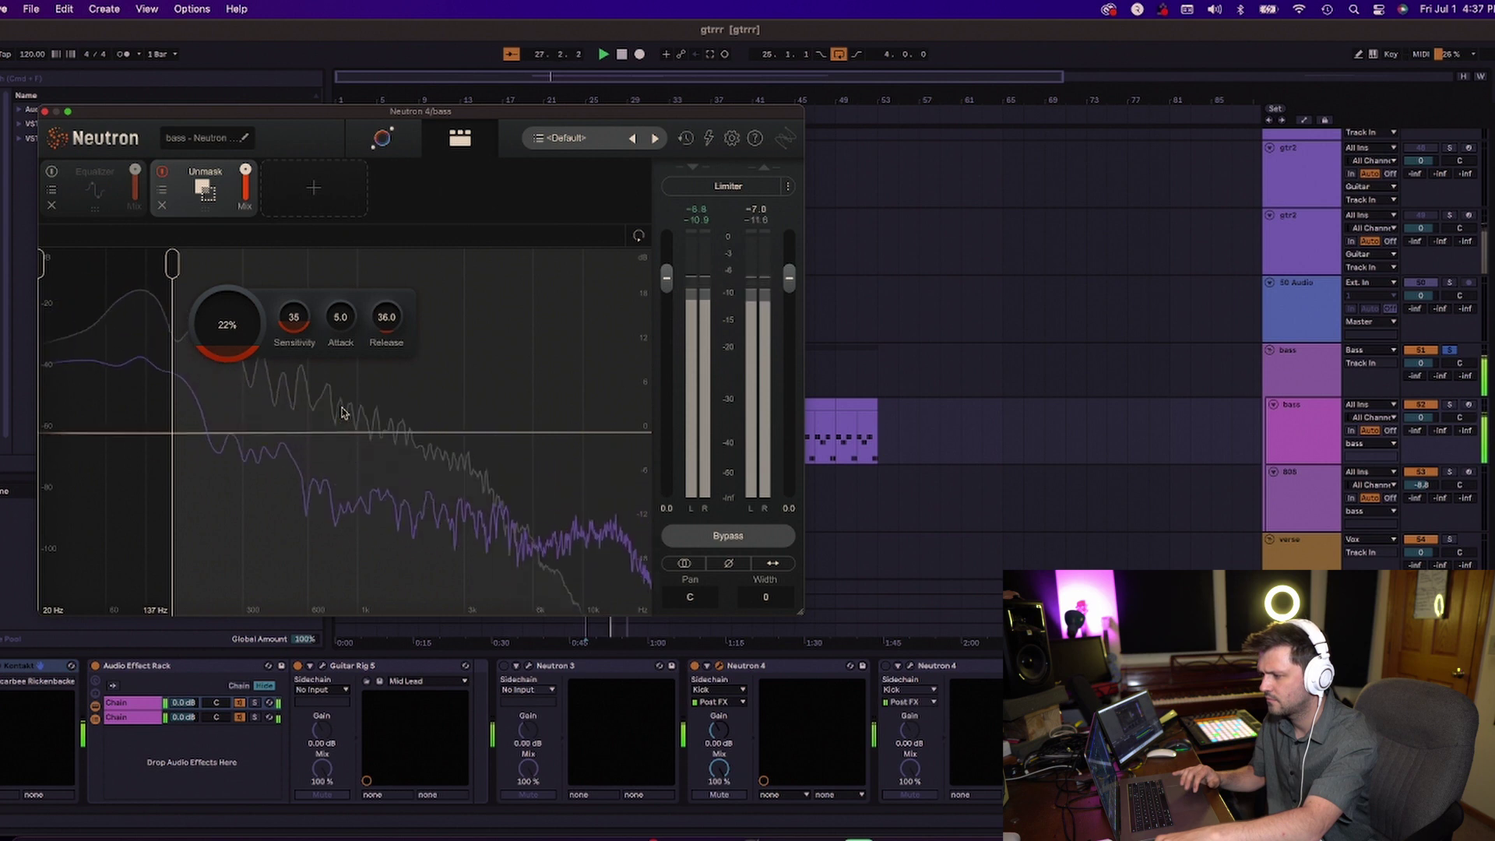